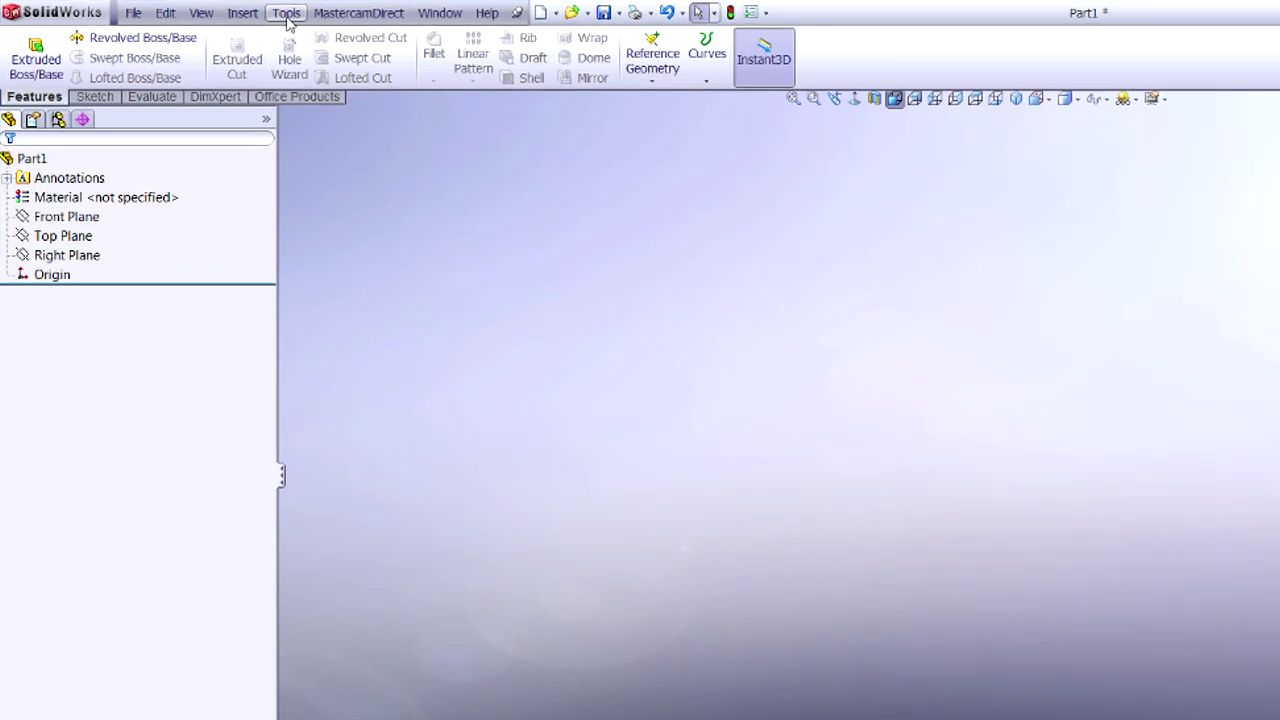
{"action": "left_click", "coordinate": [221, 14]}
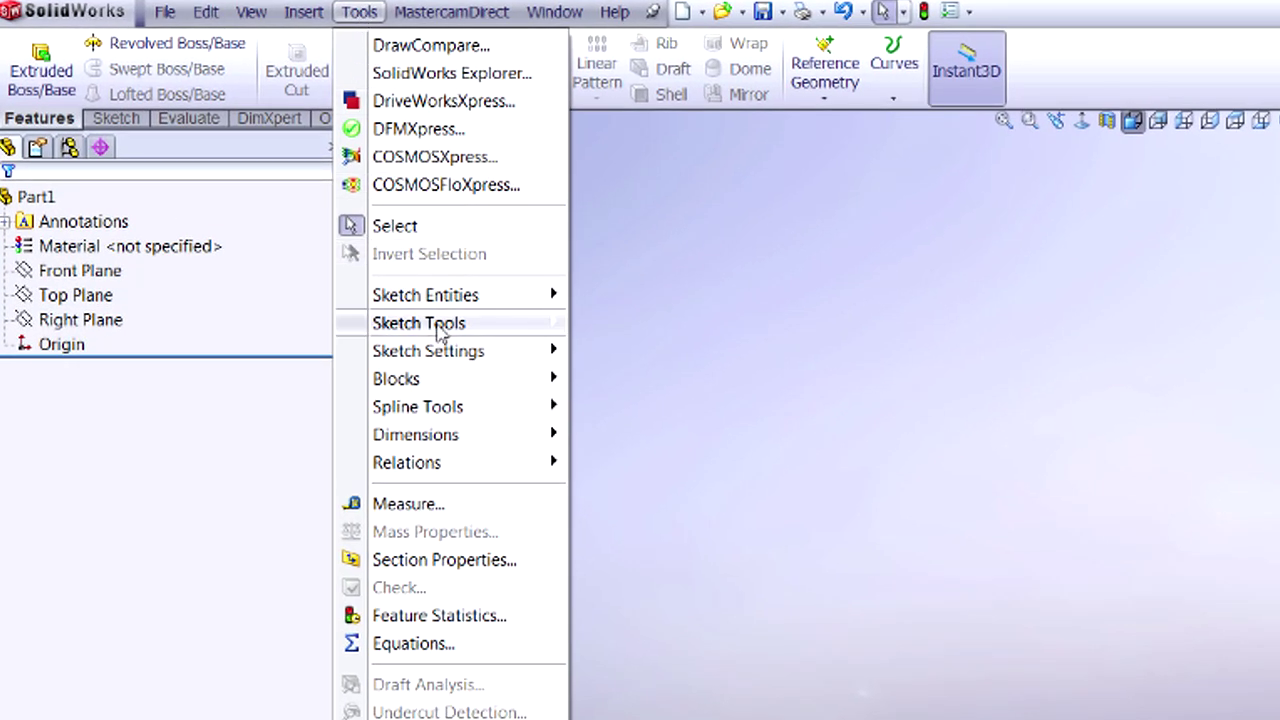
{"action": "mouse_move", "coordinate": [437, 333]}
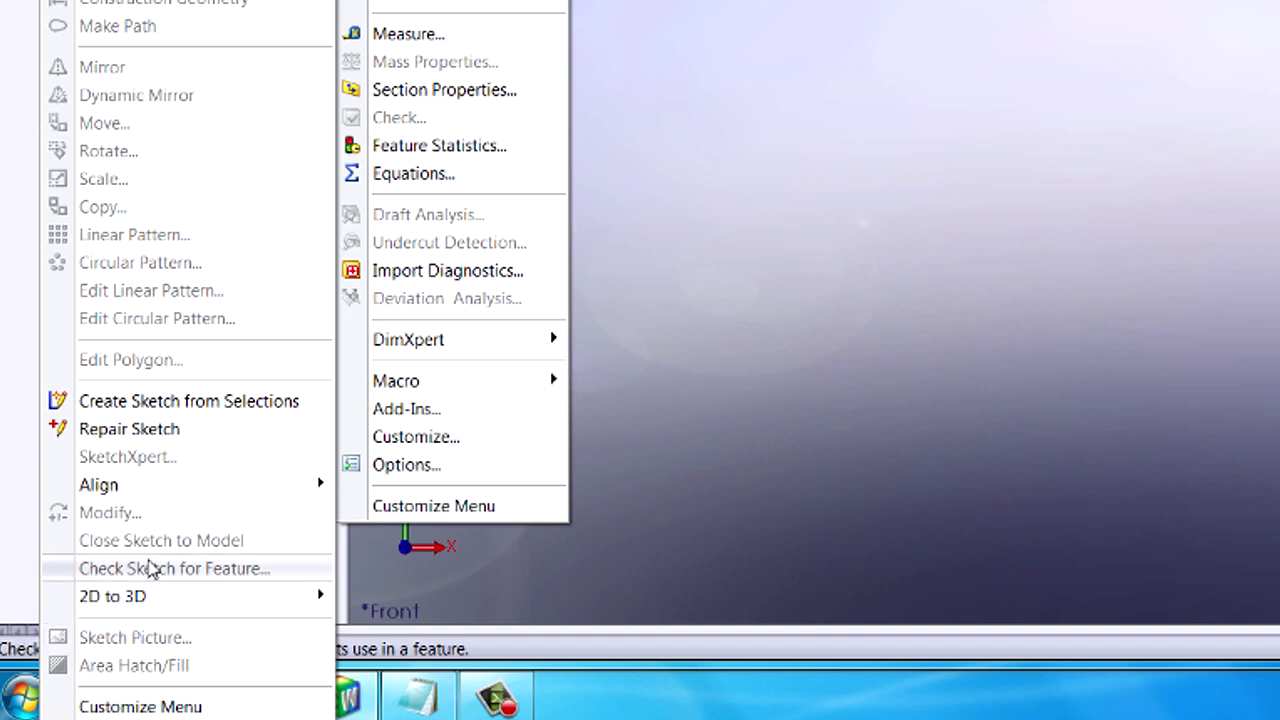
{"action": "key", "text": "Escape"}
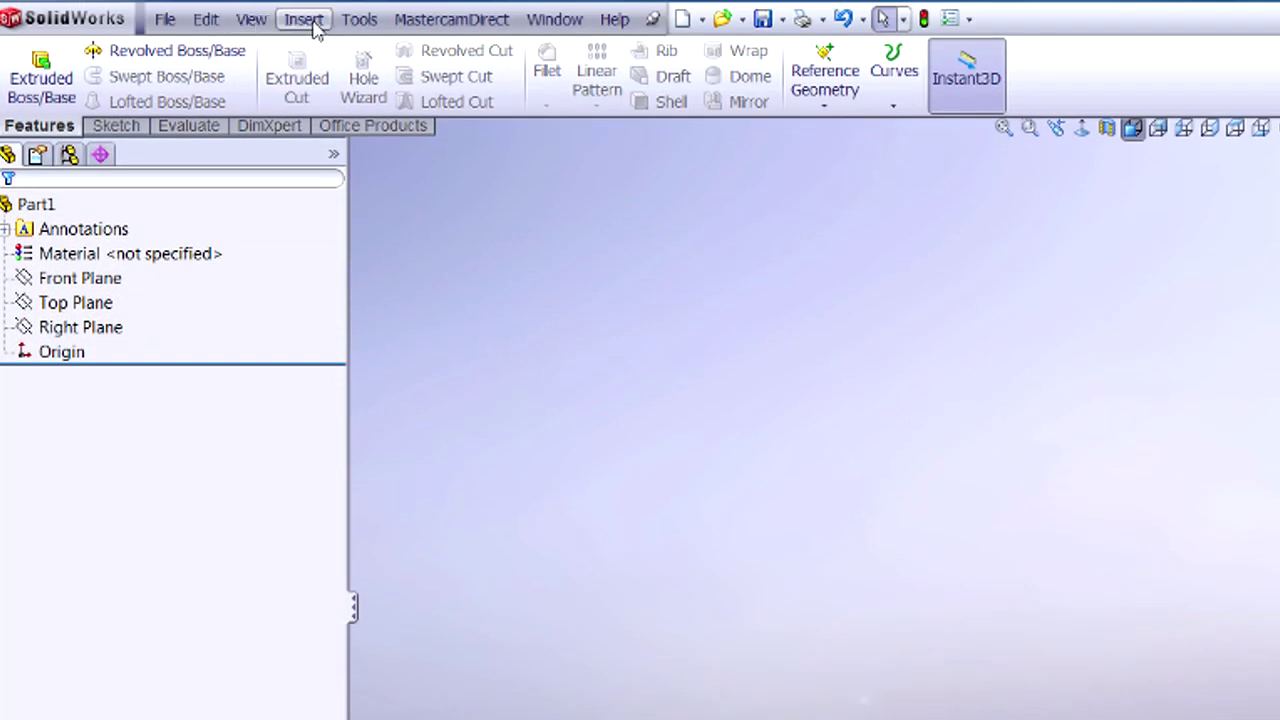
{"action": "left_click", "coordinate": [304, 20]}
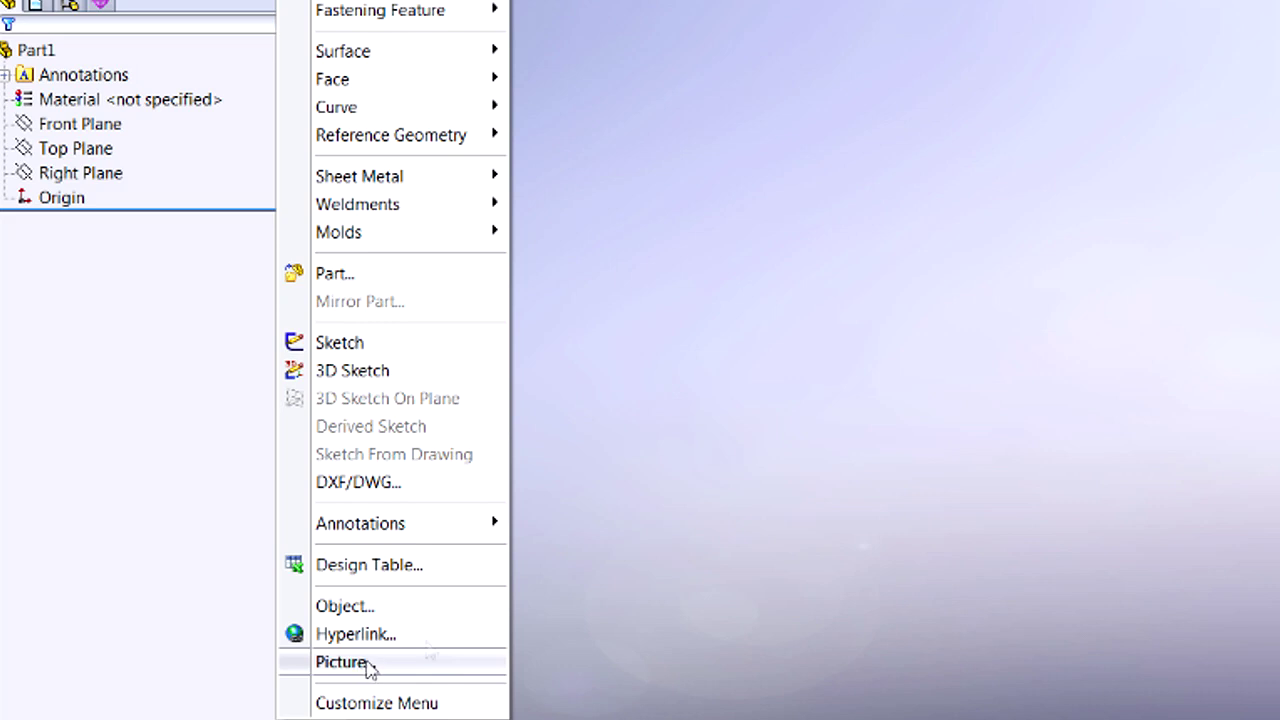
{"action": "left_click", "coordinate": [737, 553]}
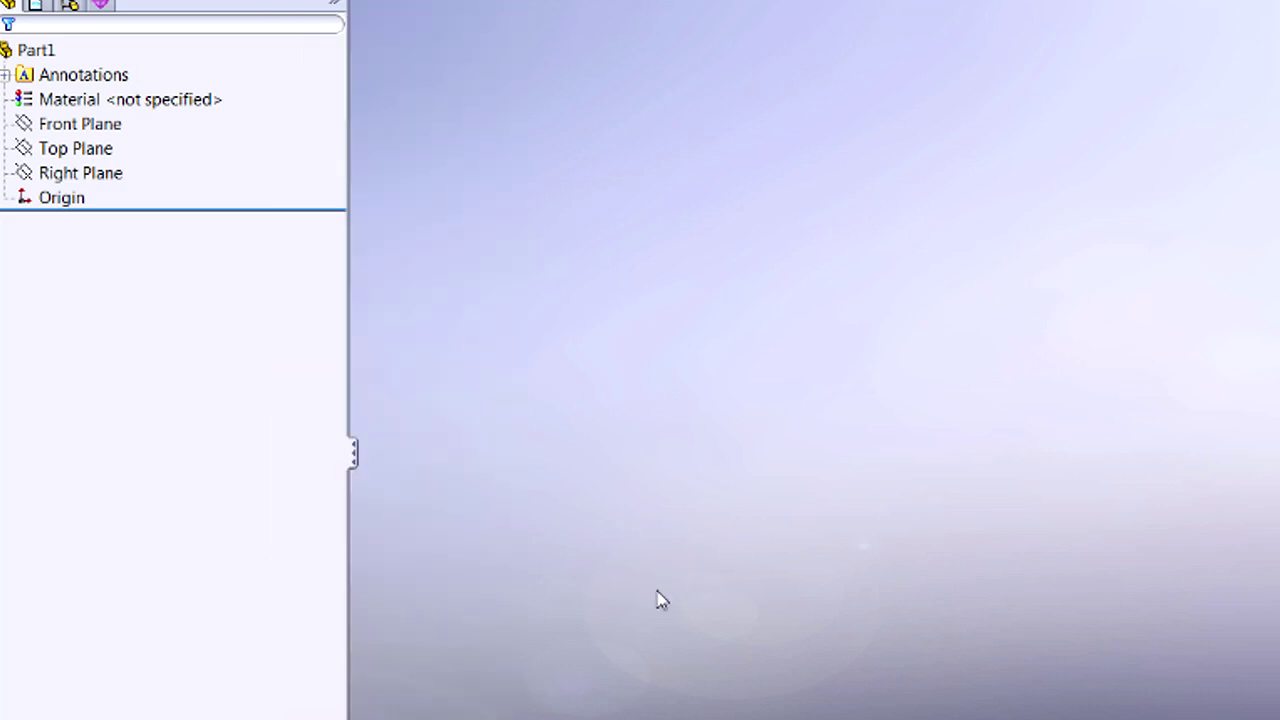
Start a new sketch on the Front Plane and insert the sg_mahogany image as a sketch picture.
{"action": "left_click", "coordinate": [125, 23]}
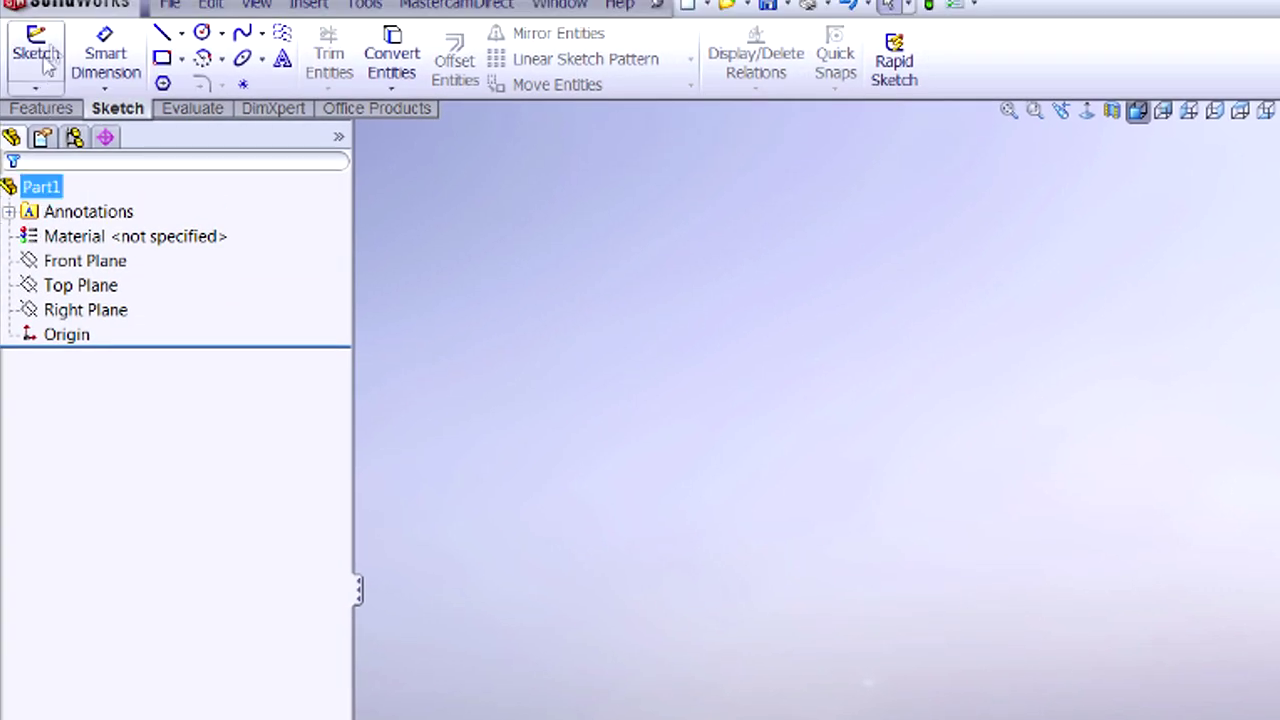
{"action": "left_click", "coordinate": [36, 52]}
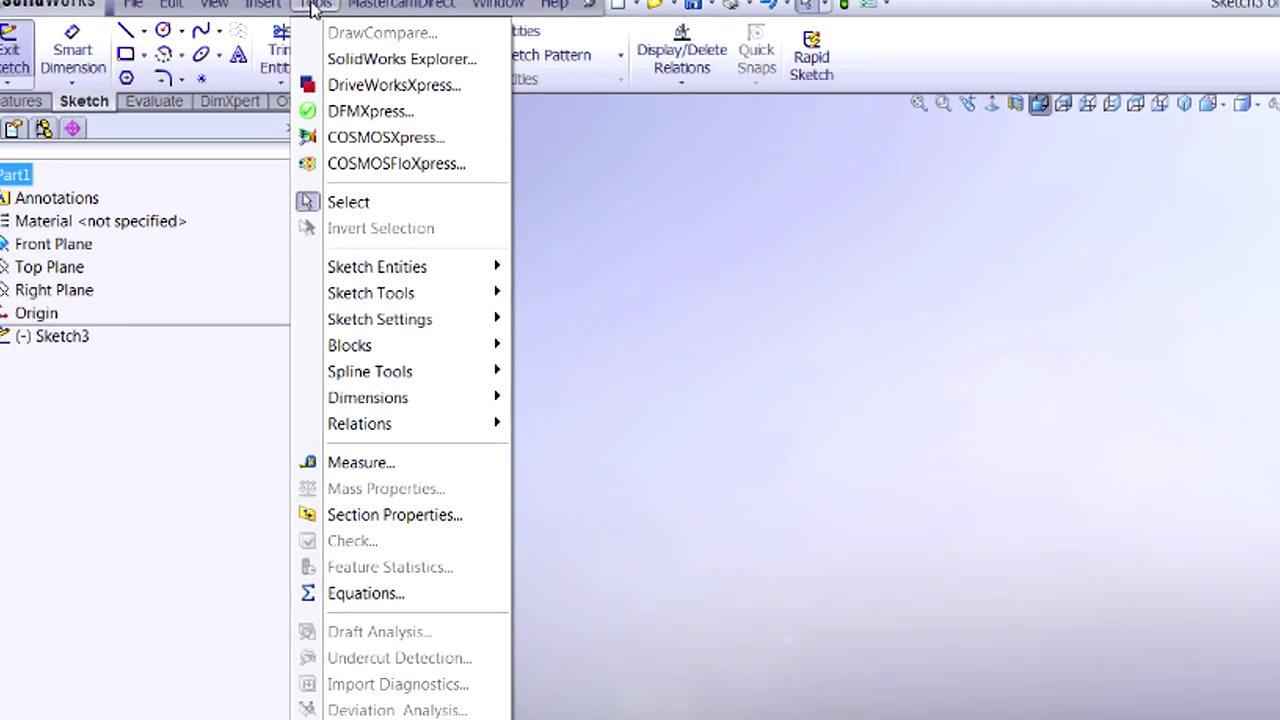
{"action": "mouse_move", "coordinate": [388, 315]}
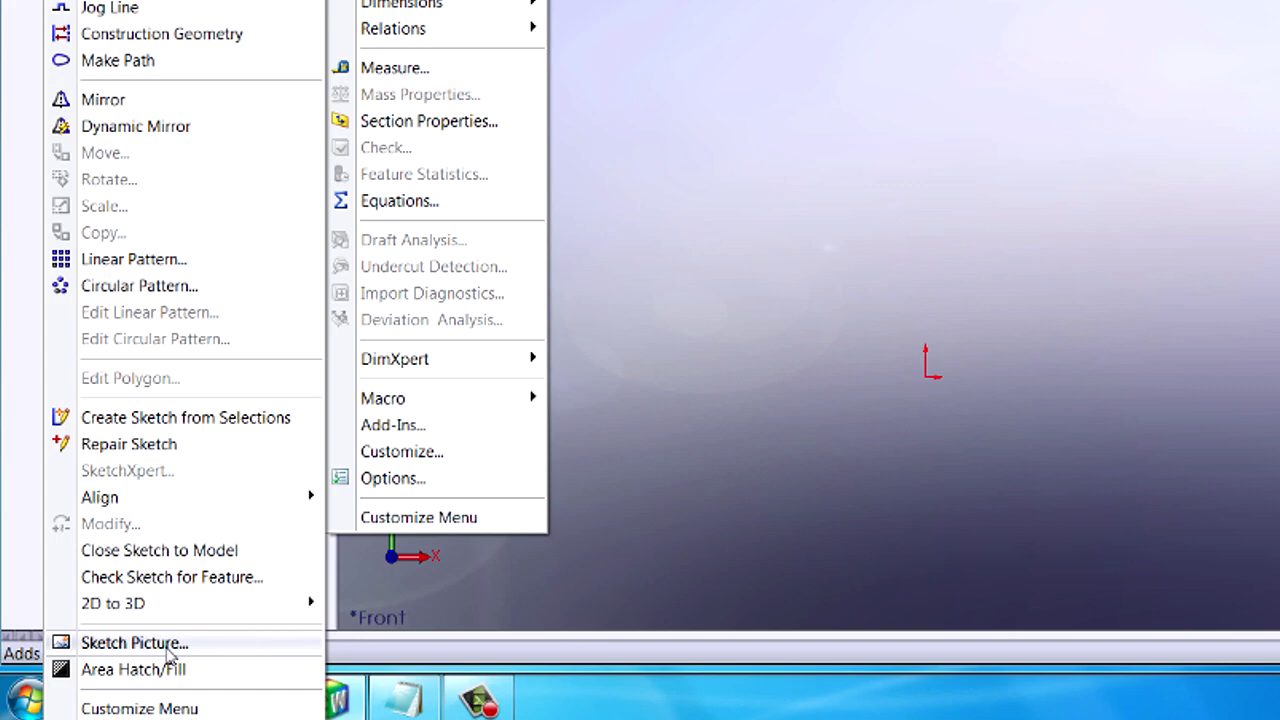
{"action": "left_click", "coordinate": [168, 646]}
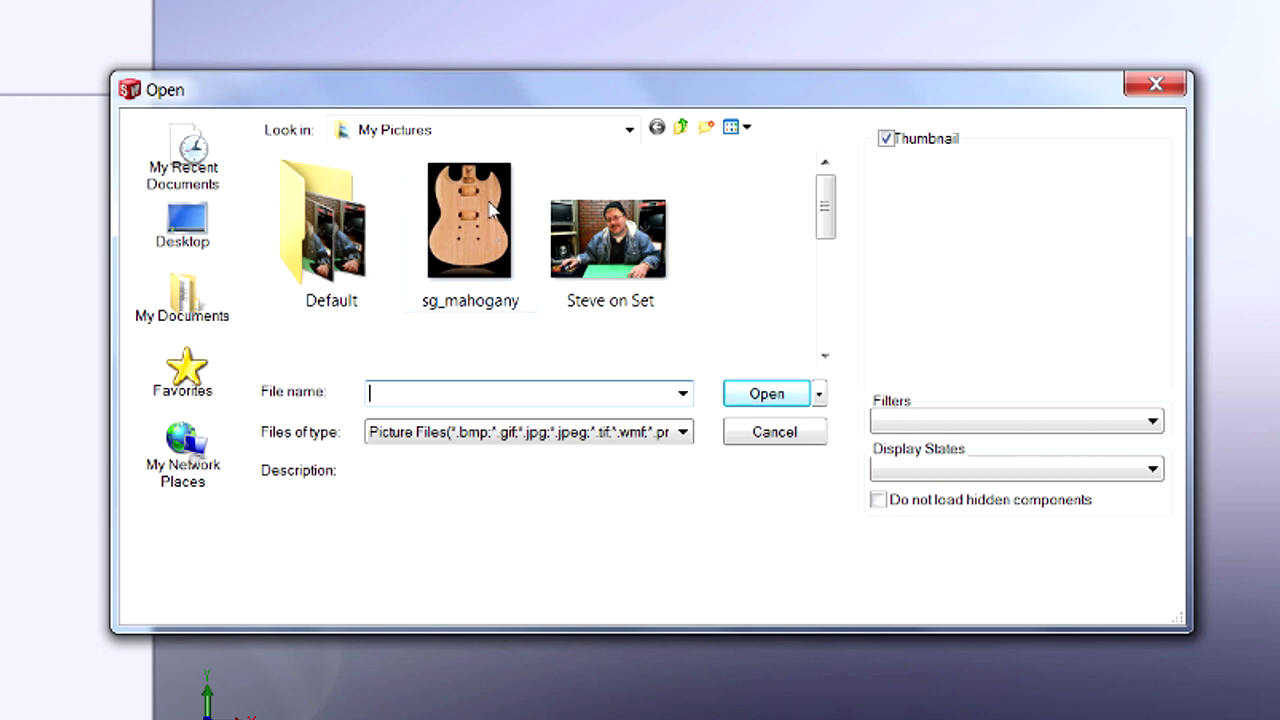
{"action": "left_click", "coordinate": [473, 240]}
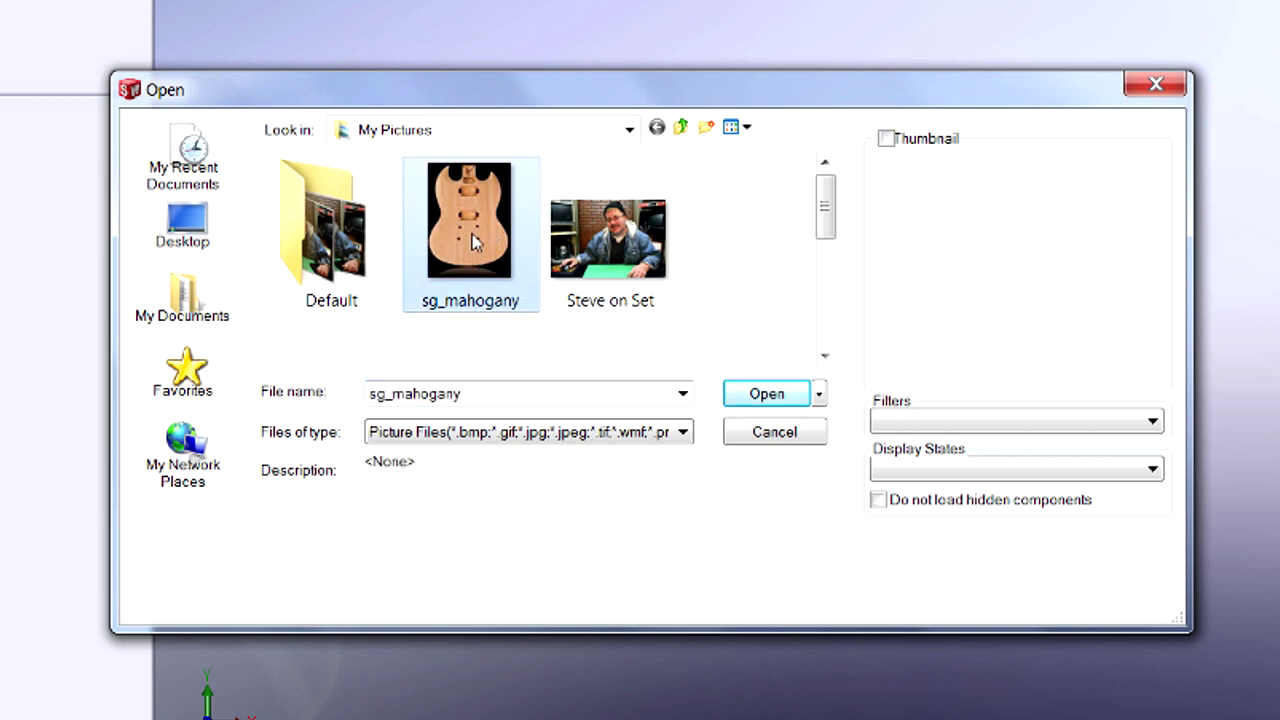
{"action": "left_click", "coordinate": [769, 400]}
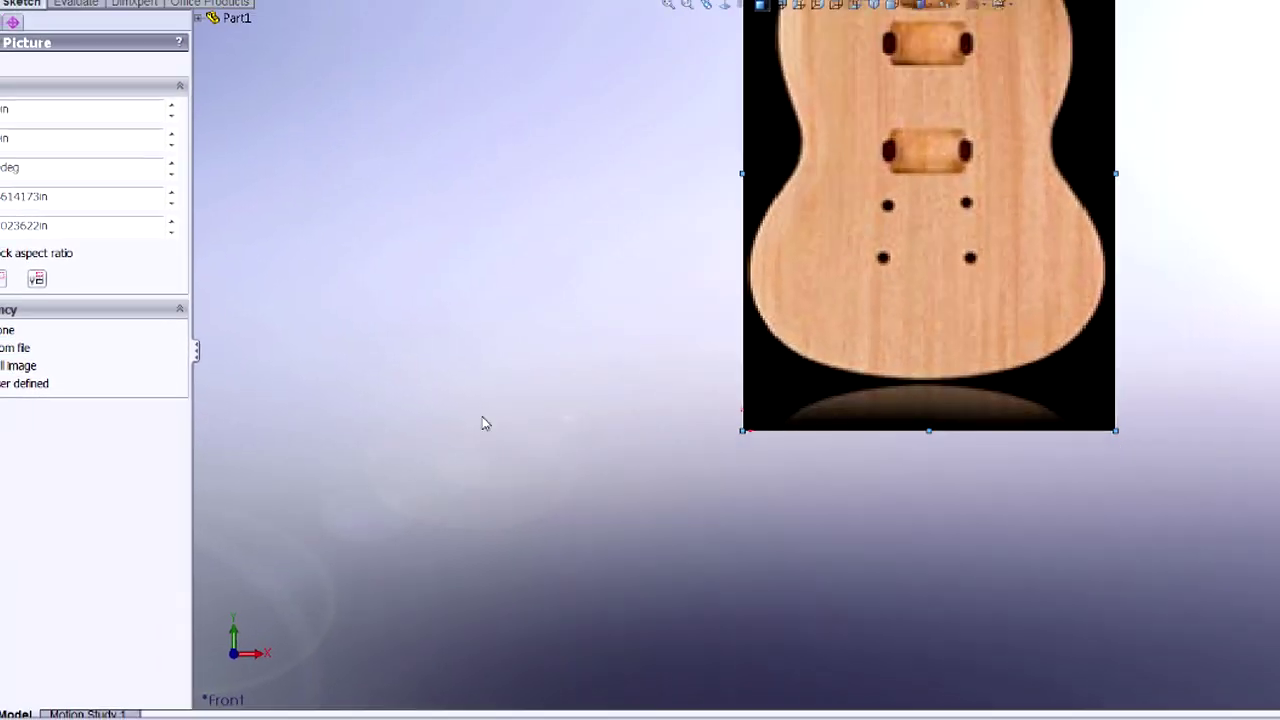
Make the guitar picture see-through with full-image transparency of about 0.71 and accept the picture settings.
{"action": "scroll", "coordinate": [702, 364], "scroll_direction": "down", "scroll_amount": 5}
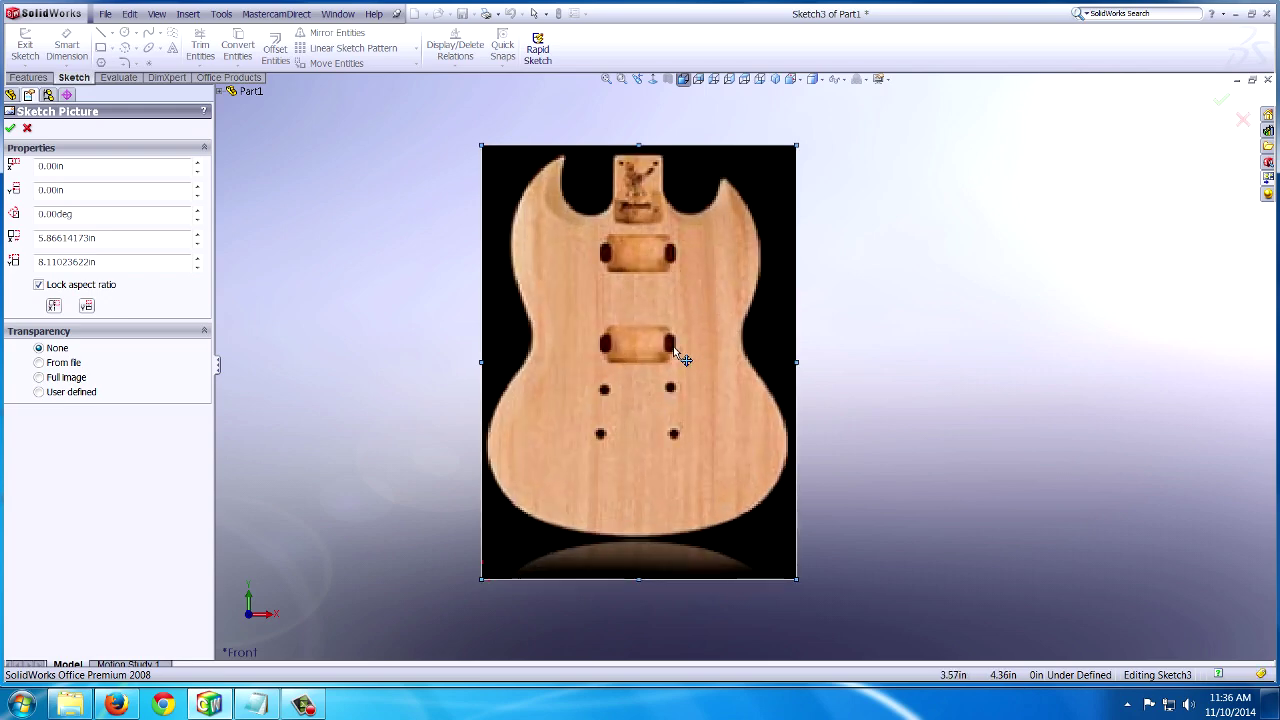
{"action": "scroll", "coordinate": [677, 345], "scroll_direction": "down", "scroll_amount": 2}
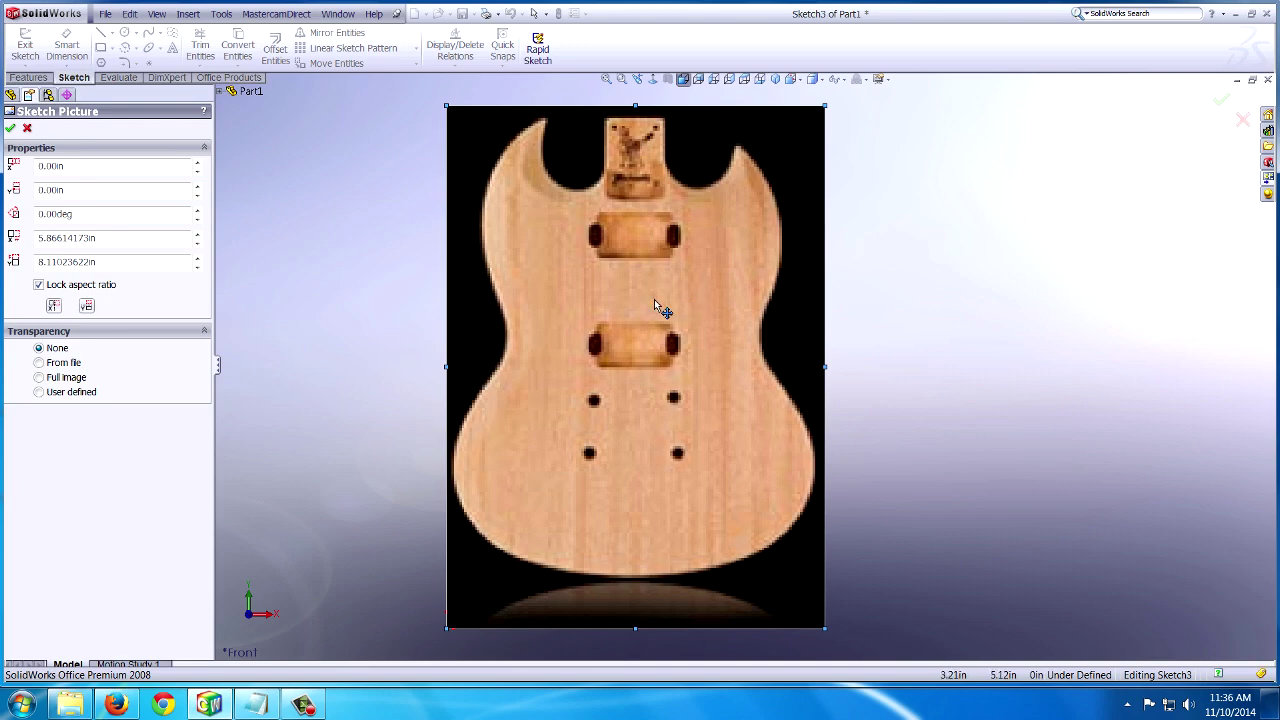
{"action": "left_click", "coordinate": [40, 378]}
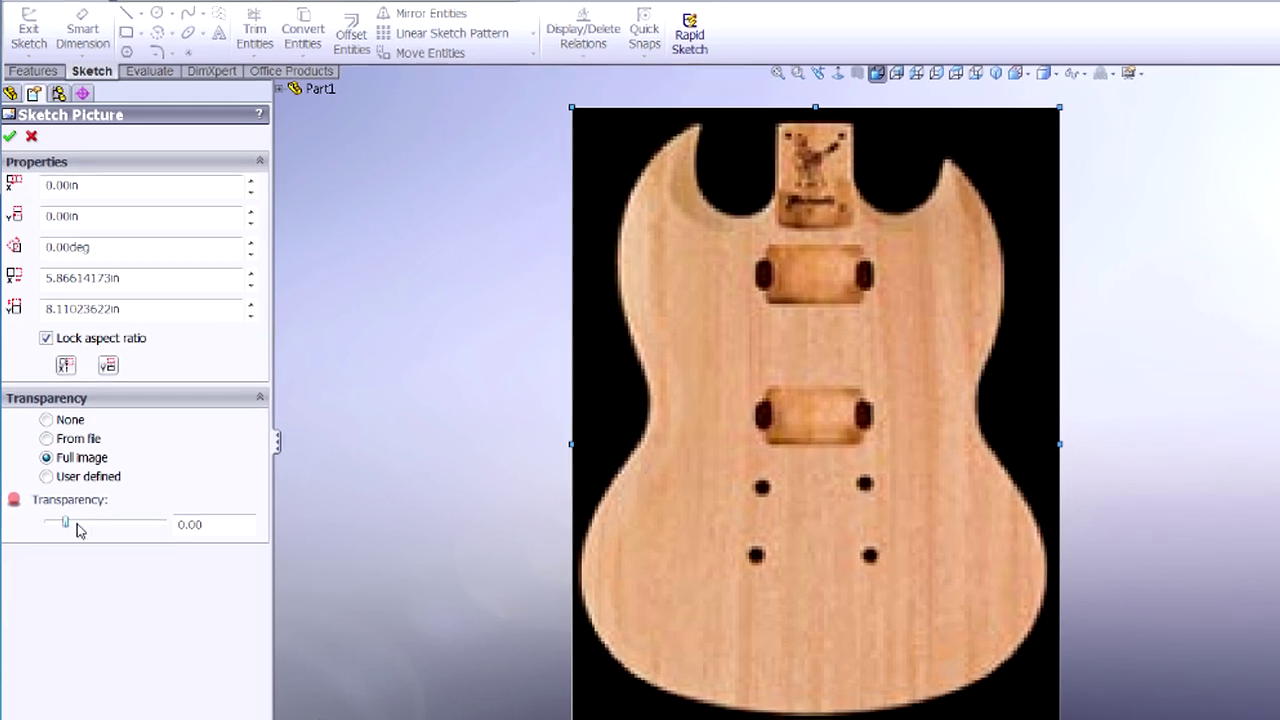
{"action": "left_click_drag", "start_coordinate": [66, 522], "coordinate": [127, 537]}
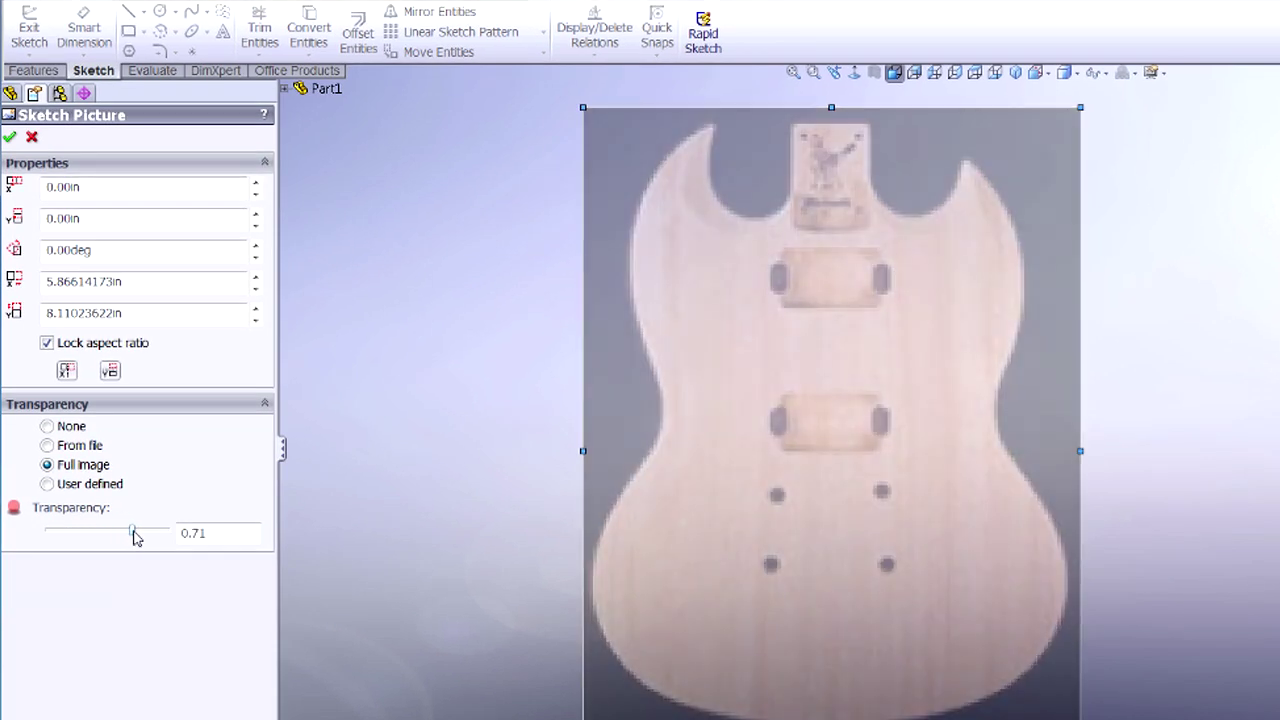
{"action": "left_click", "coordinate": [10, 138]}
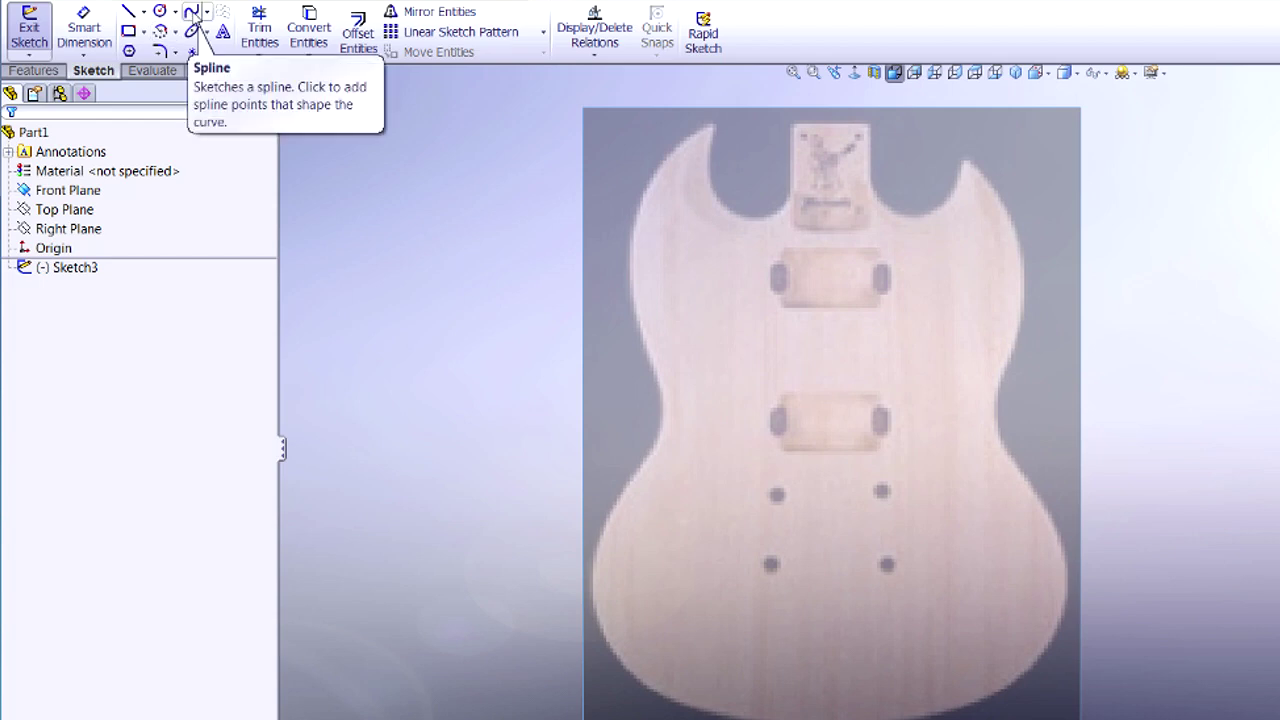
Sketch a corner rectangle about 0.91 by 1.24 in over the neck pocket at the top of the guitar body.
{"action": "left_click", "coordinate": [192, 13]}
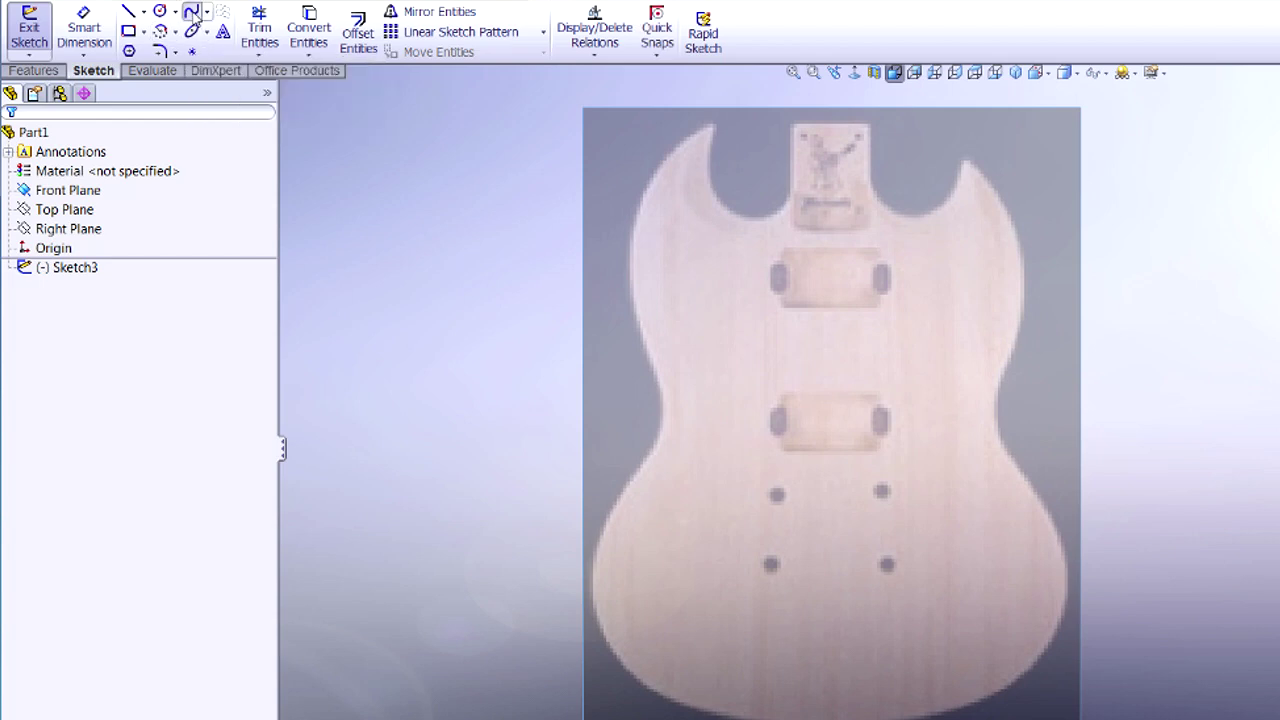
{"action": "left_click", "coordinate": [128, 36]}
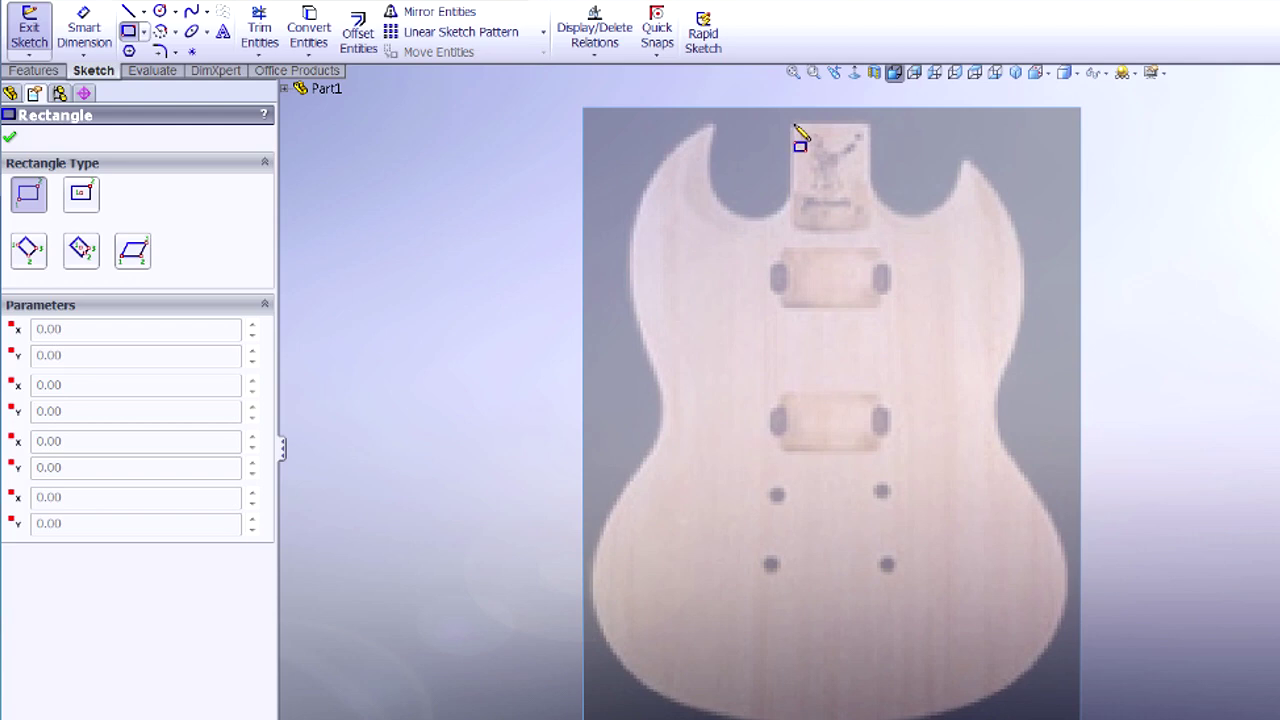
{"action": "left_click", "coordinate": [794, 125]}
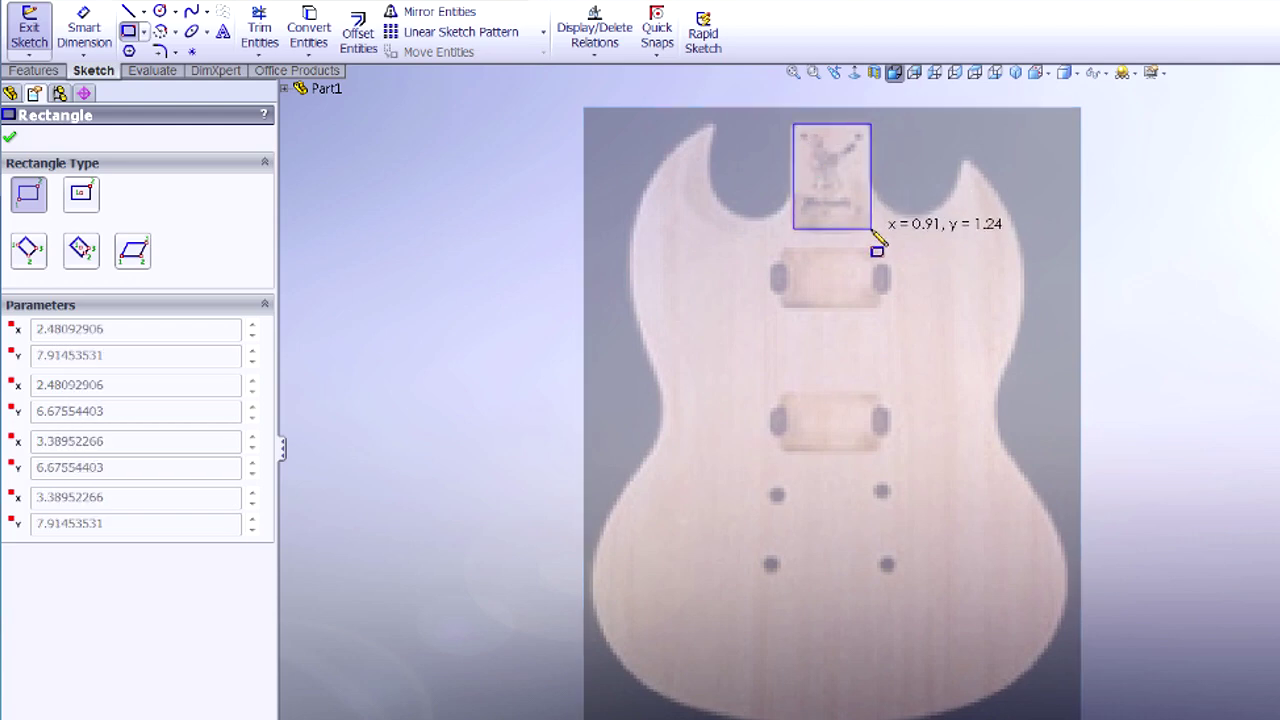
{"action": "left_click", "coordinate": [872, 231]}
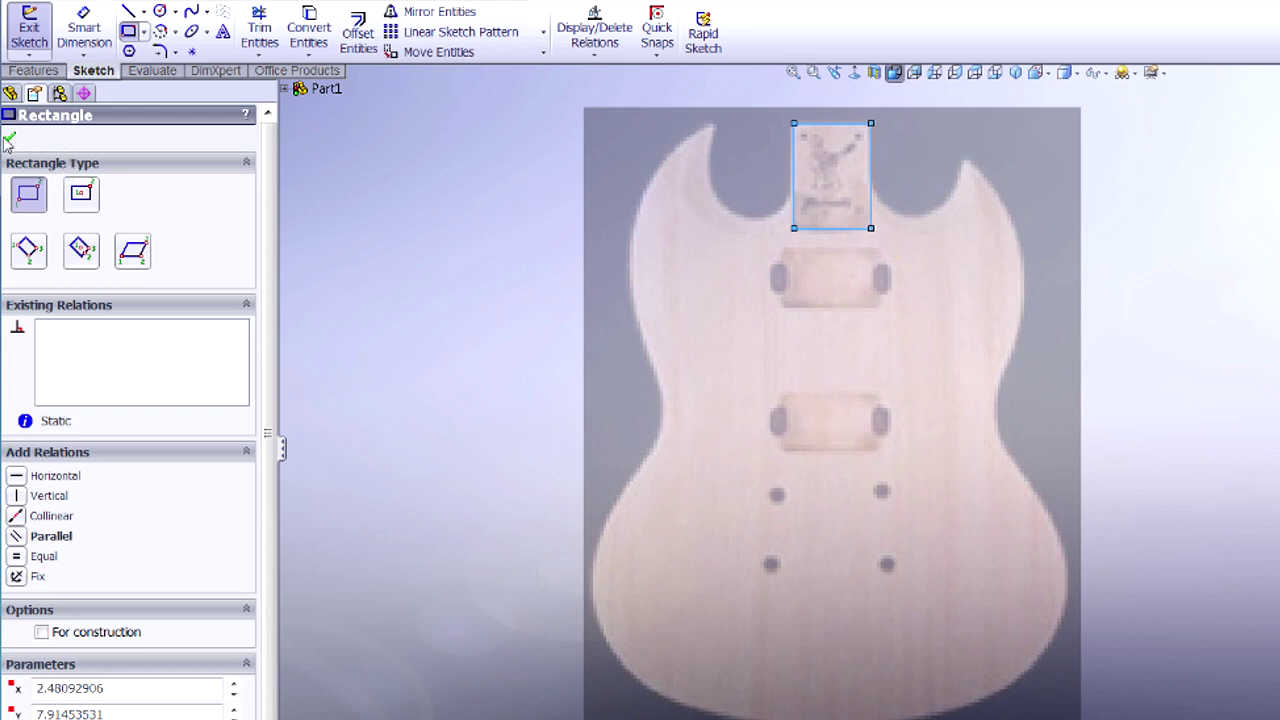
{"action": "left_click", "coordinate": [9, 140]}
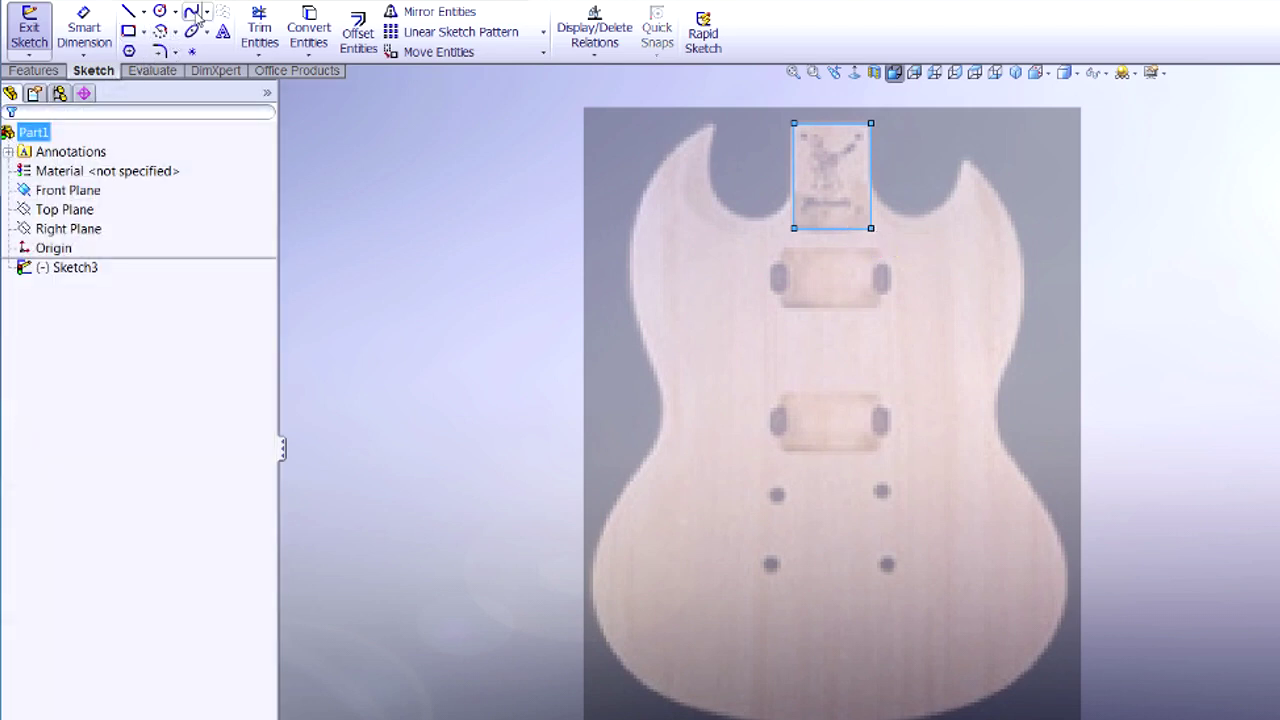
Start a spline on the neck pocket's right edge and trace the right cutaway up to the tip of the right horn.
{"action": "left_click", "coordinate": [192, 14]}
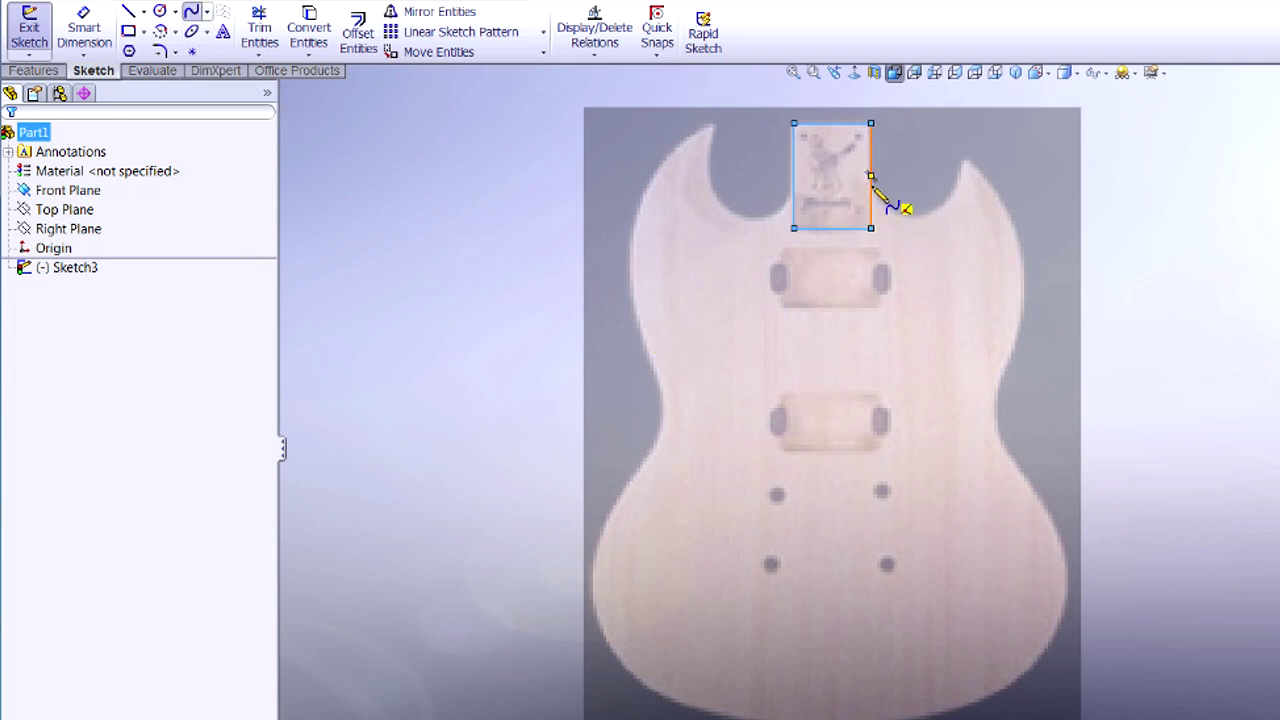
{"action": "left_click", "coordinate": [881, 205]}
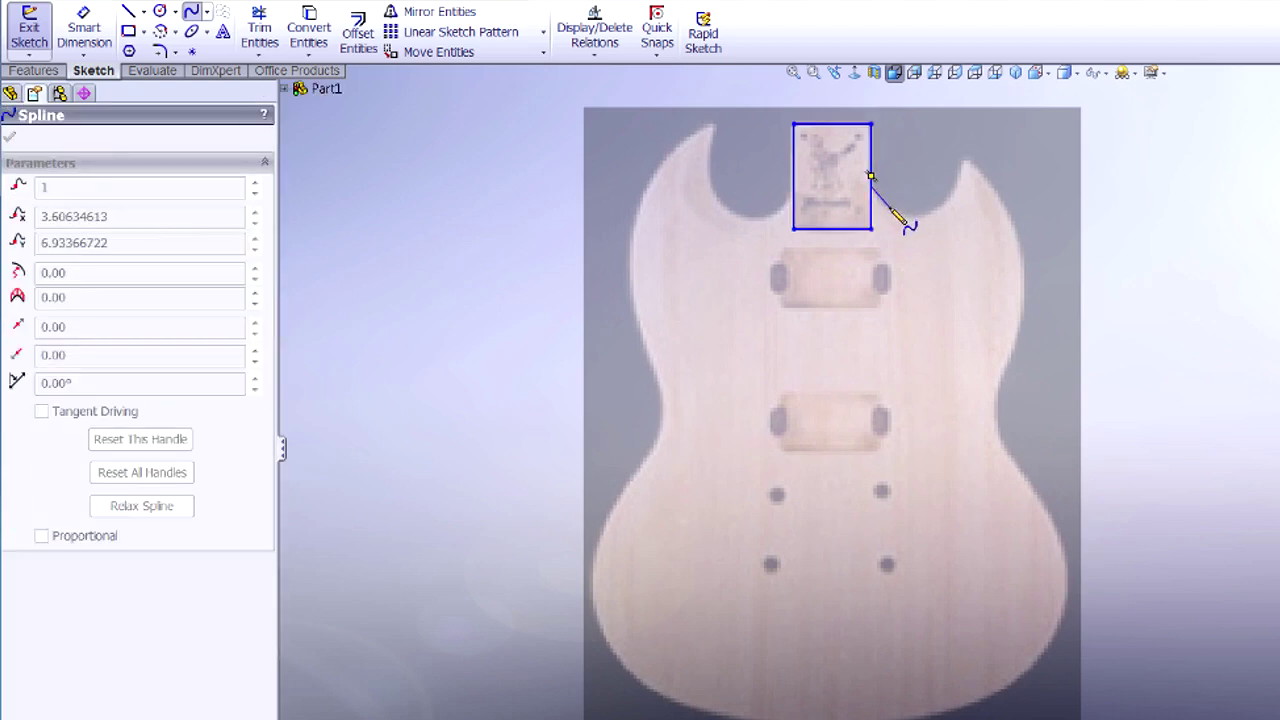
{"action": "left_click", "coordinate": [947, 207]}
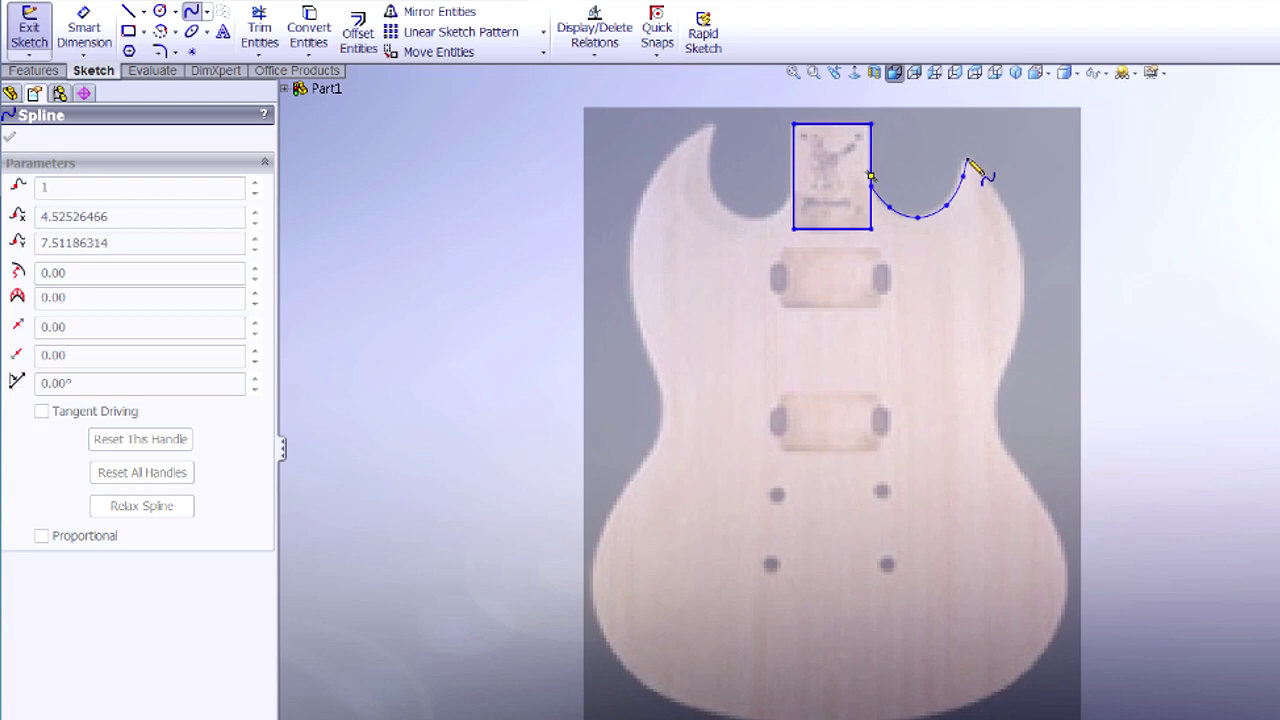
{"action": "left_click", "coordinate": [967, 159]}
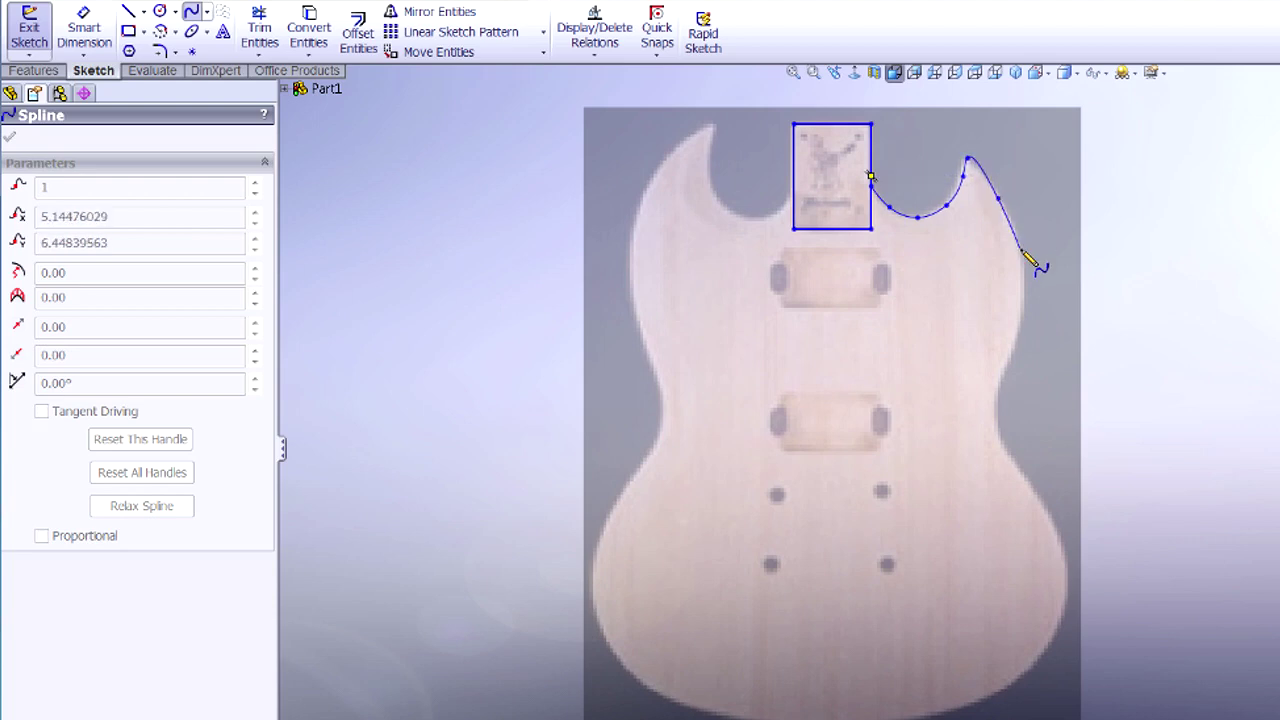
Continue the spline from the right horn down the body's right side, through the waist and around the lower bout.
{"action": "left_click", "coordinate": [1020, 248]}
{"action": "left_click", "coordinate": [999, 380]}
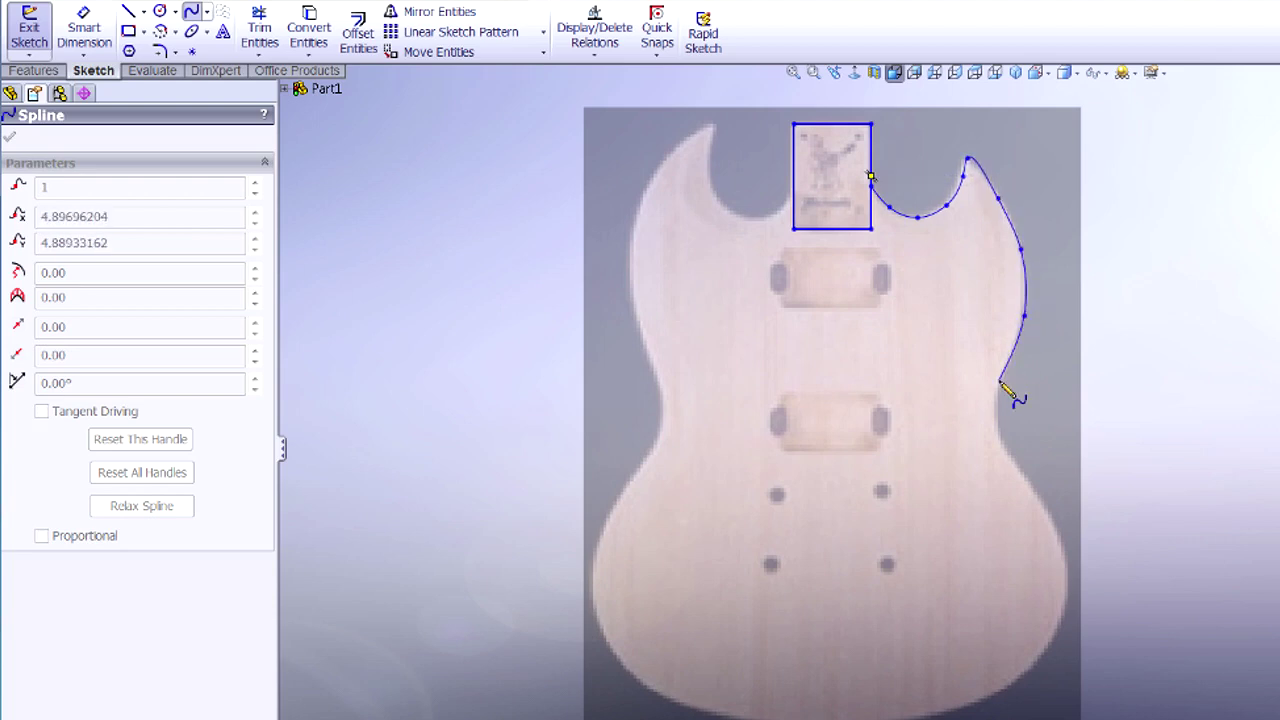
{"action": "left_click", "coordinate": [998, 424]}
{"action": "left_click", "coordinate": [1017, 469]}
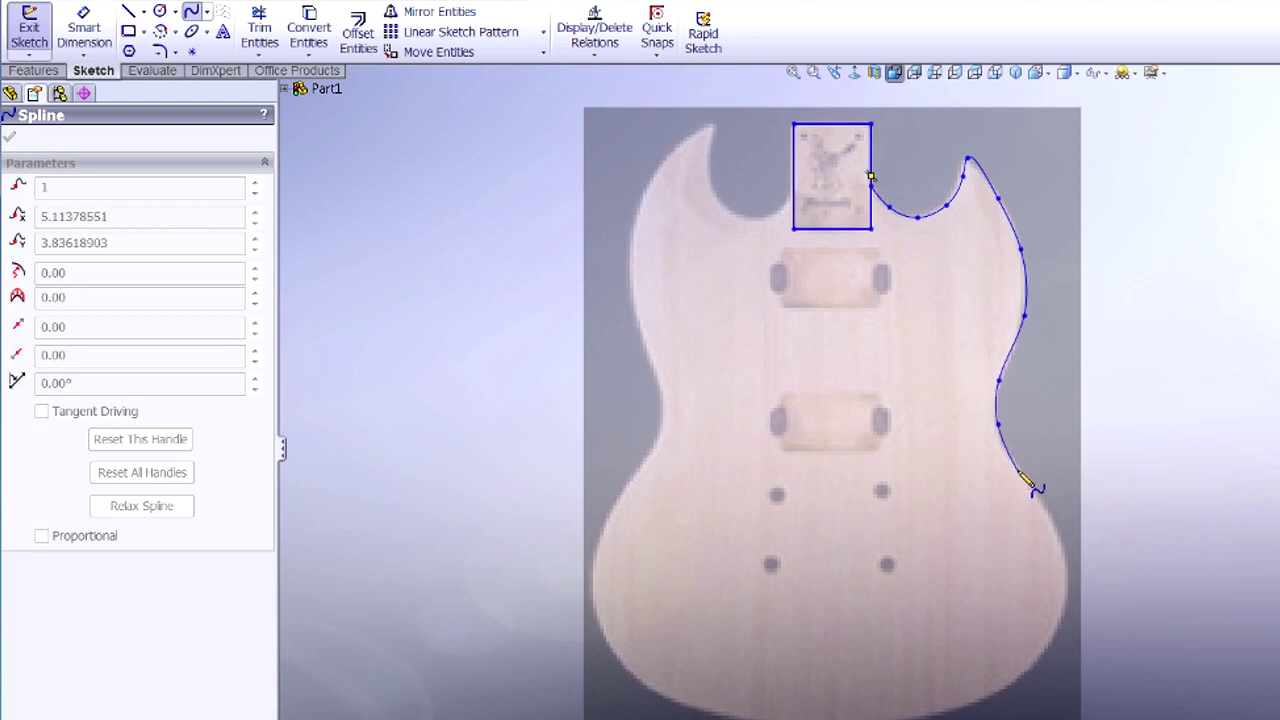
{"action": "left_click", "coordinate": [1051, 519]}
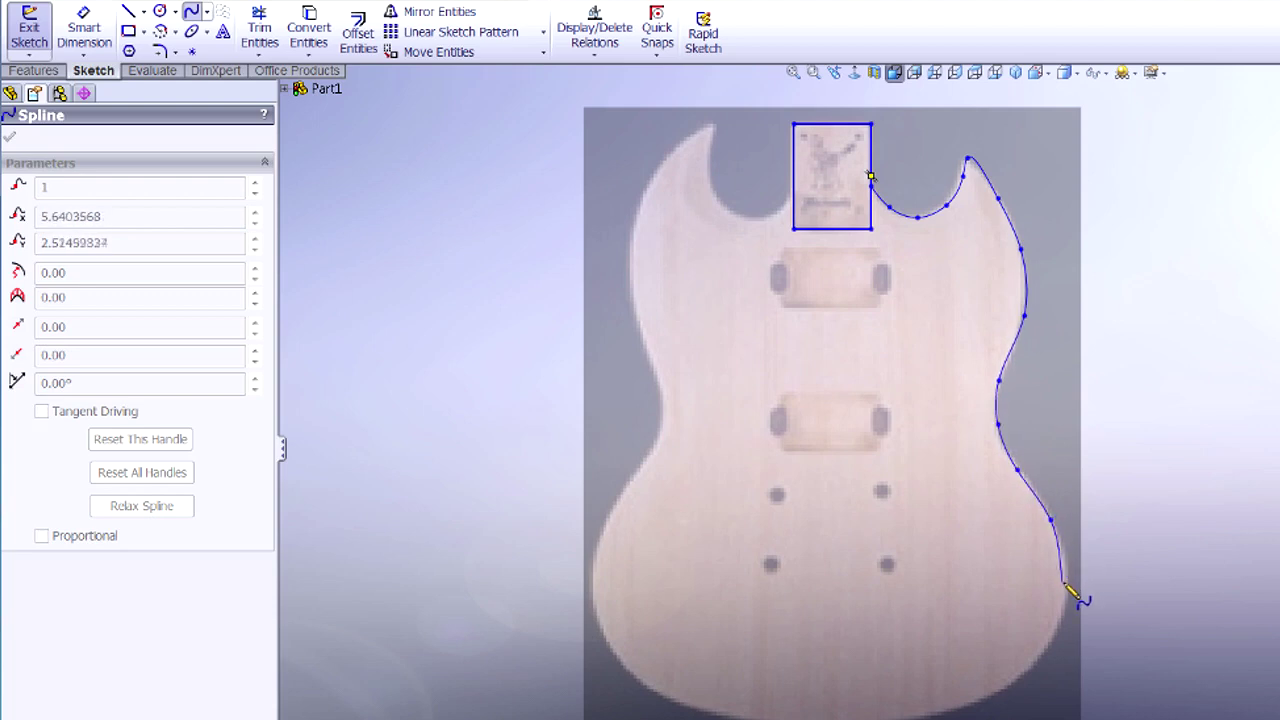
{"action": "left_click", "coordinate": [1068, 585]}
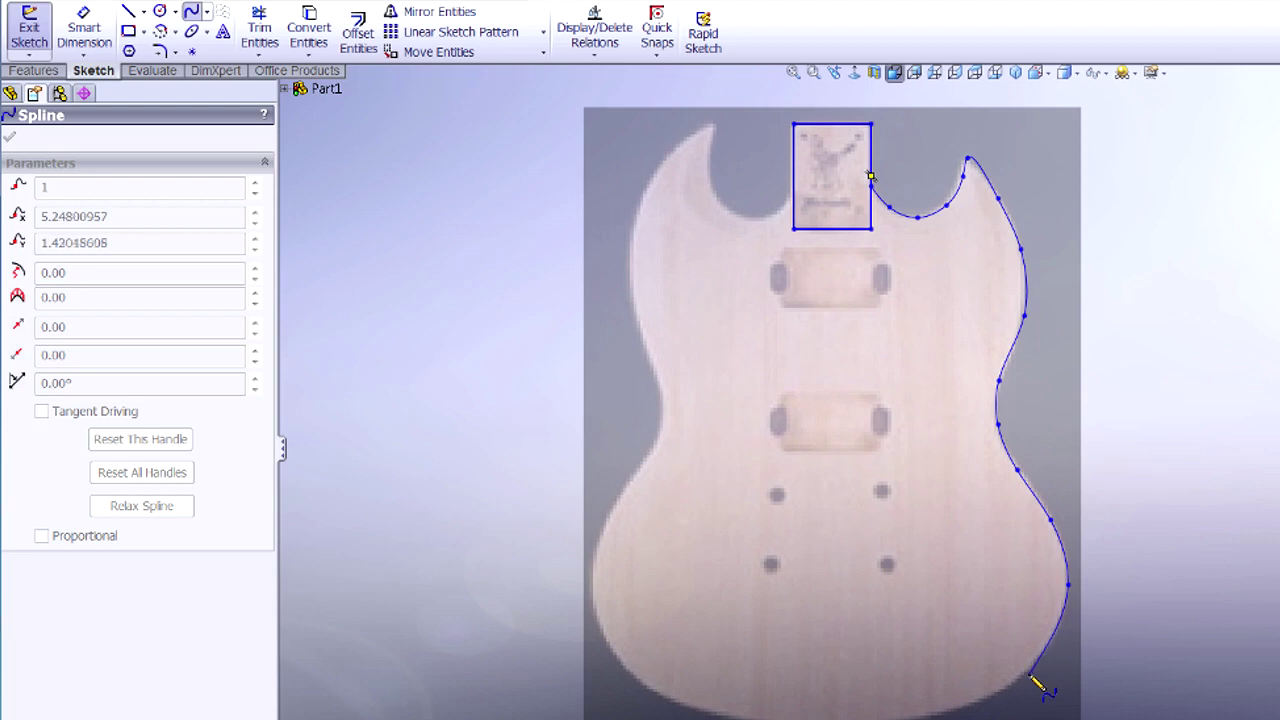
{"action": "left_click", "coordinate": [1028, 670]}
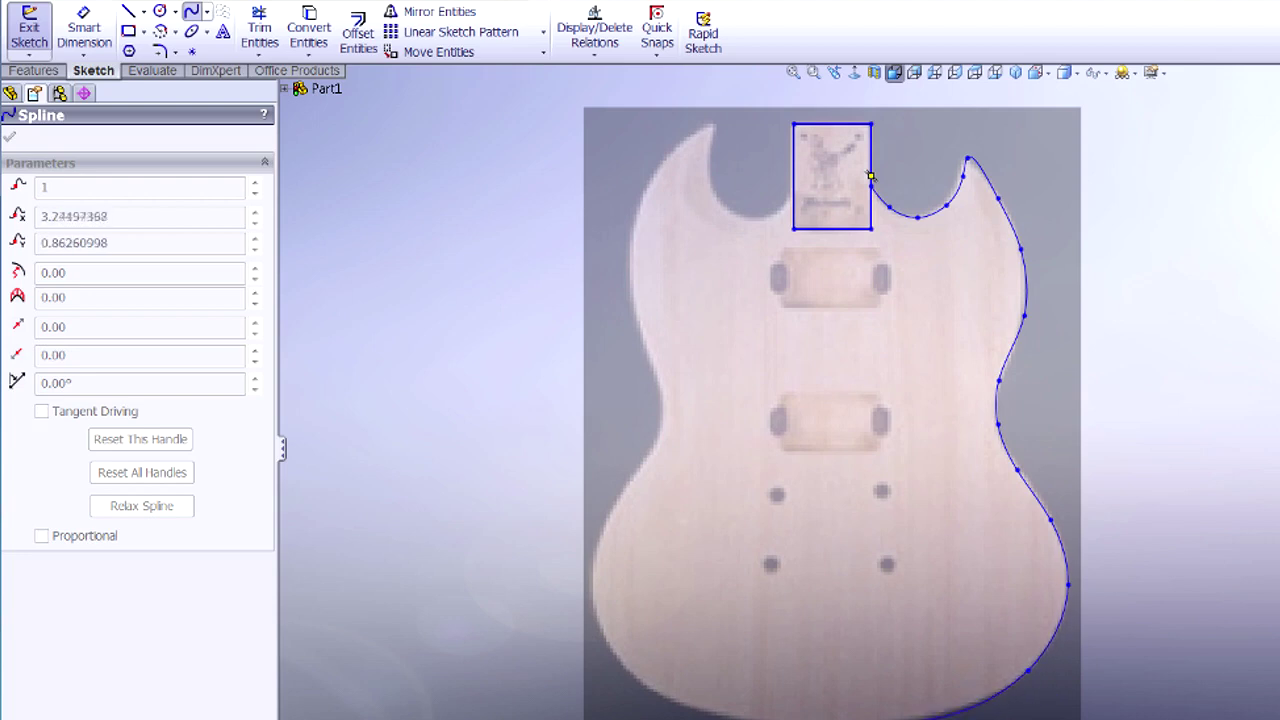
Carry the spline around the bottom of the body and up the left lower bout to the waist.
{"action": "left_click", "coordinate": [660, 695]}
{"action": "left_click", "coordinate": [601, 627]}
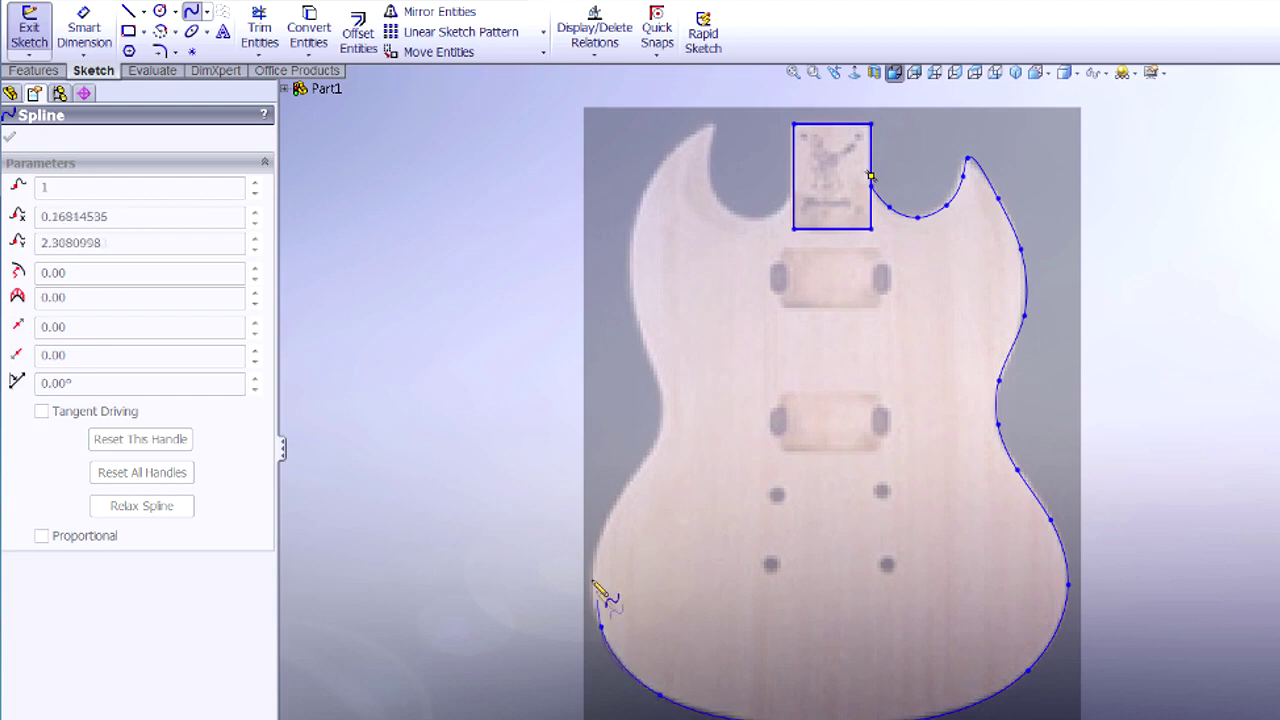
{"action": "left_click", "coordinate": [597, 550]}
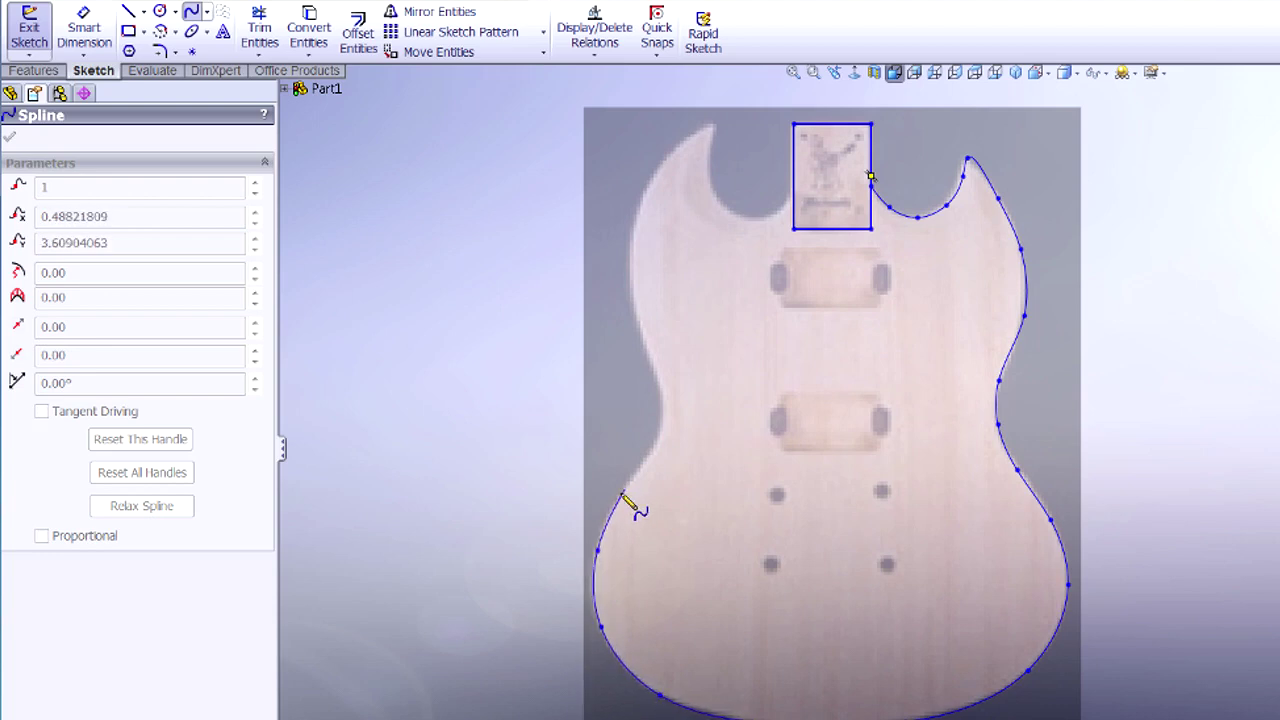
{"action": "left_click", "coordinate": [621, 494]}
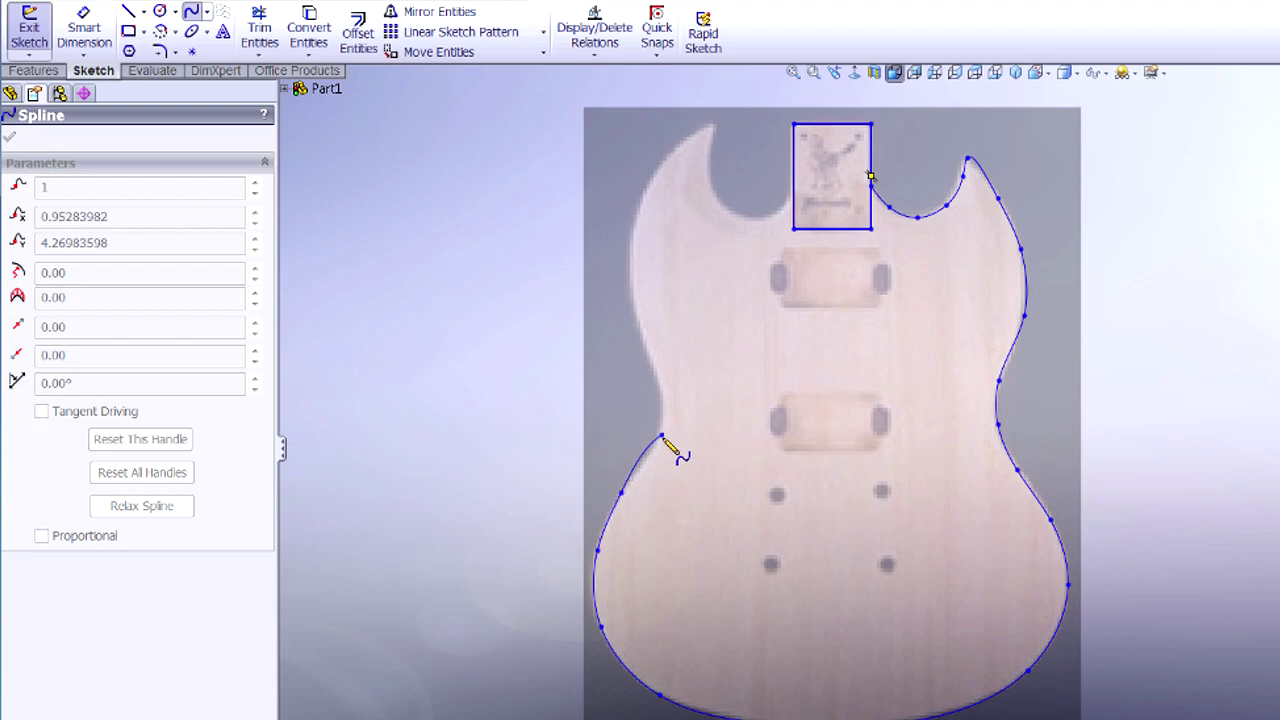
{"action": "left_click", "coordinate": [659, 432]}
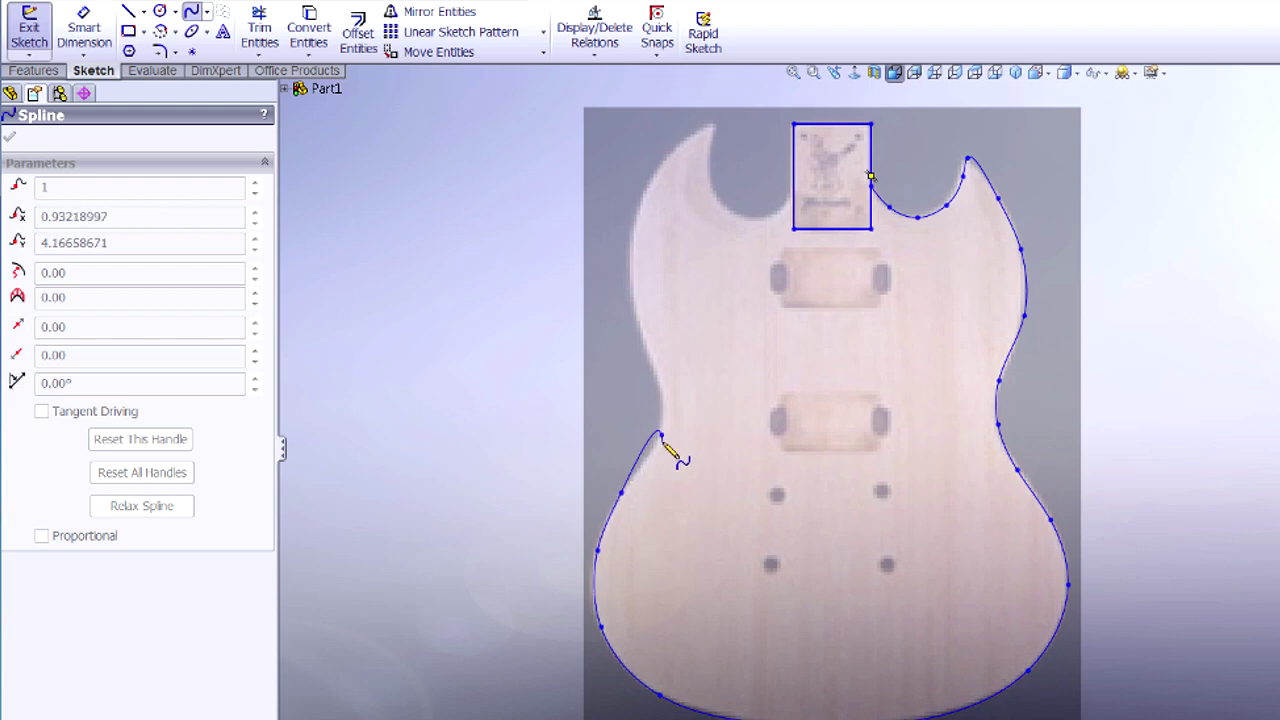
Continue the spline from the left waist around the upper bout and end it at the tip of the left horn.
{"action": "left_click", "coordinate": [663, 391]}
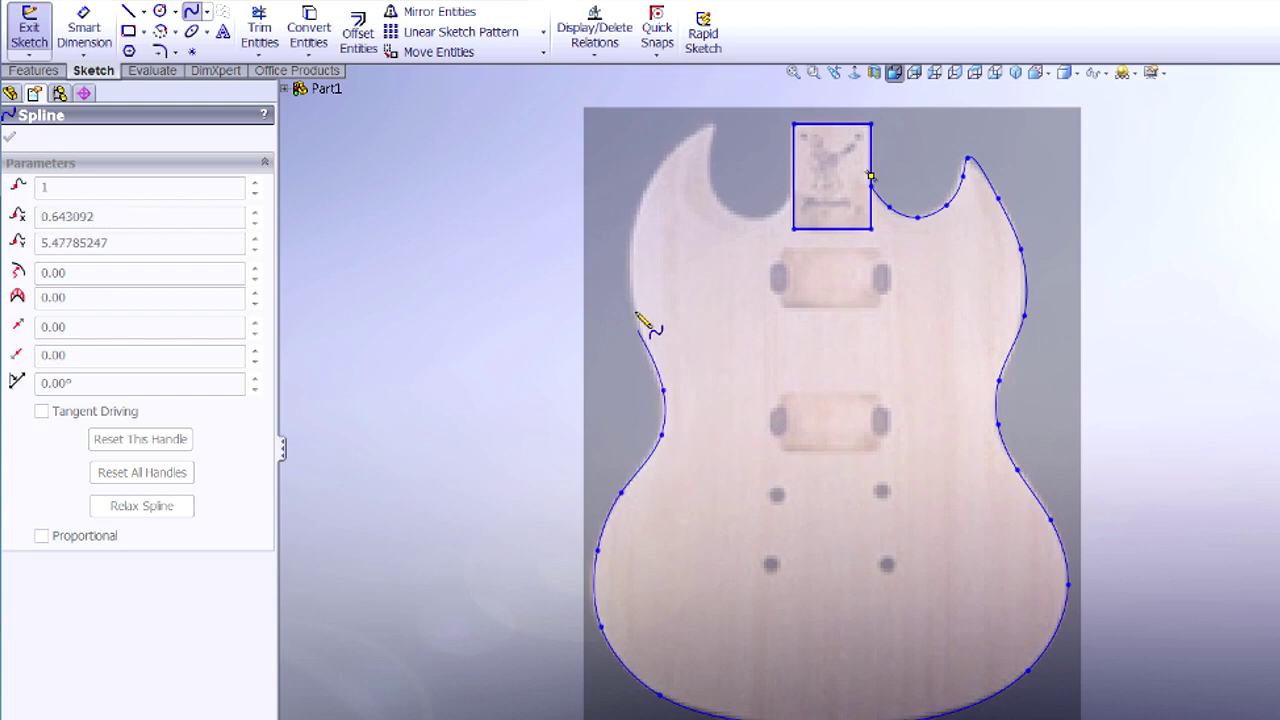
{"action": "left_click", "coordinate": [627, 293]}
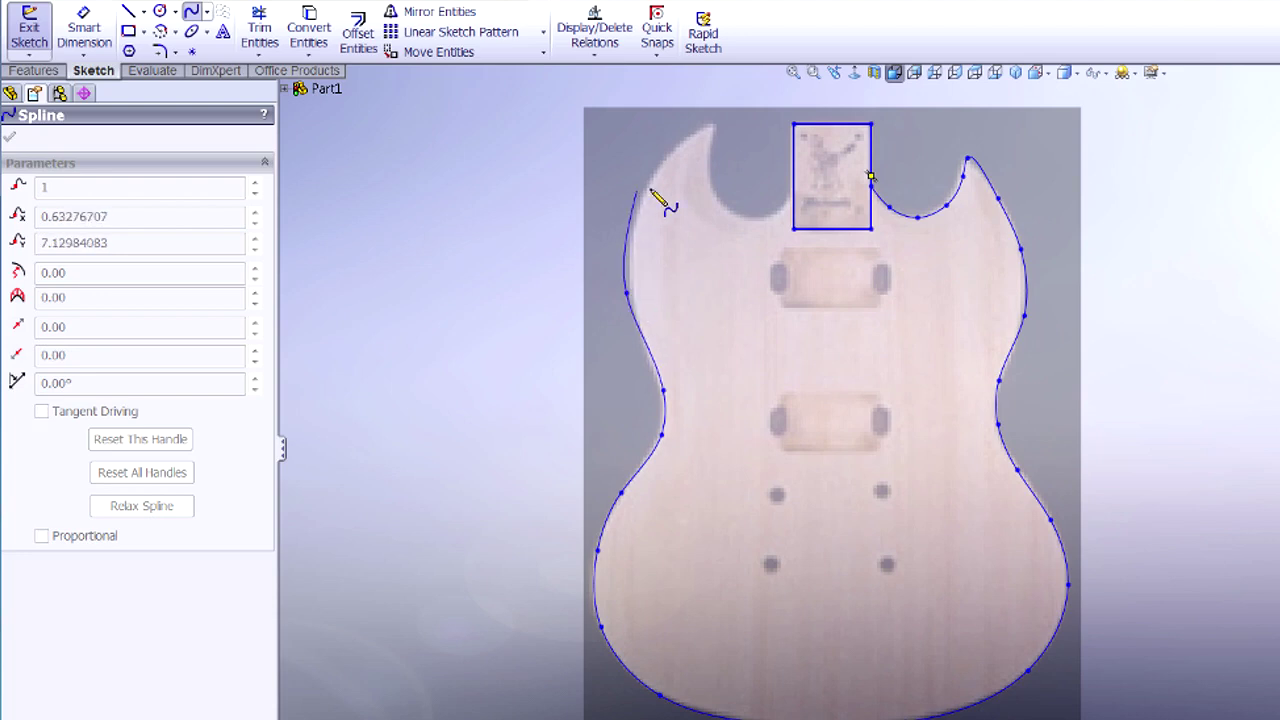
{"action": "left_click", "coordinate": [649, 188]}
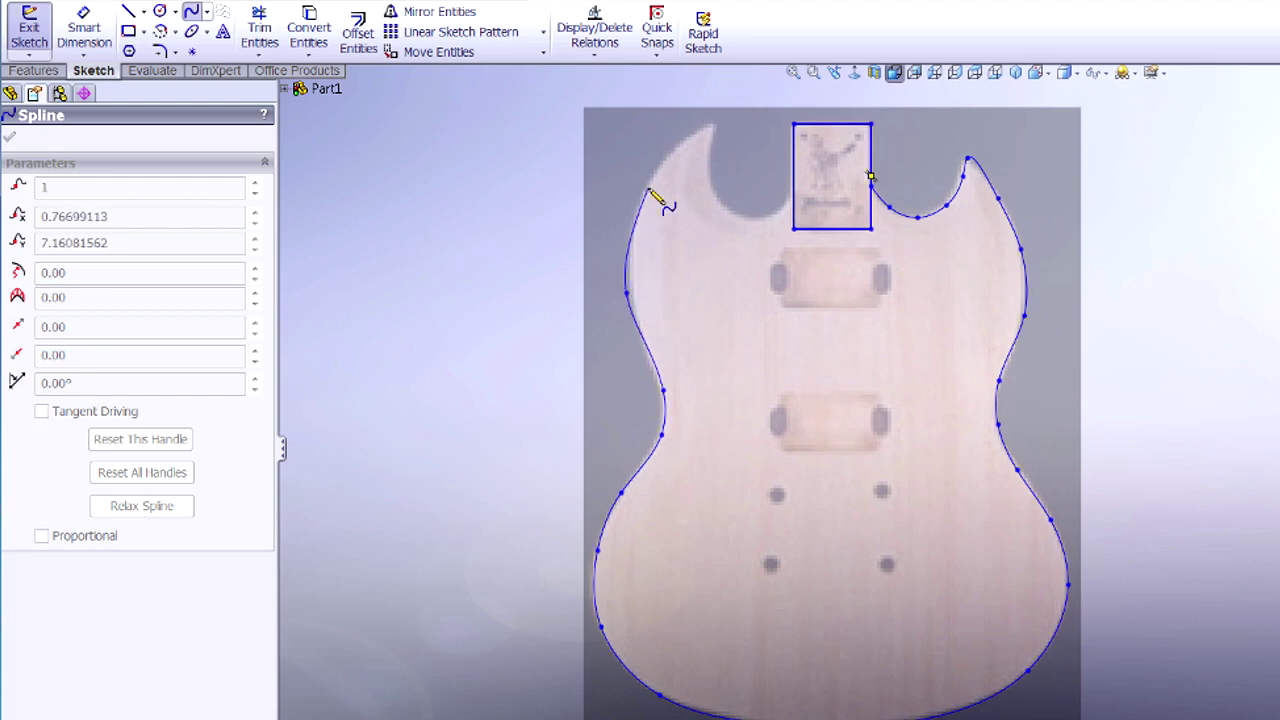
{"action": "left_click", "coordinate": [702, 130]}
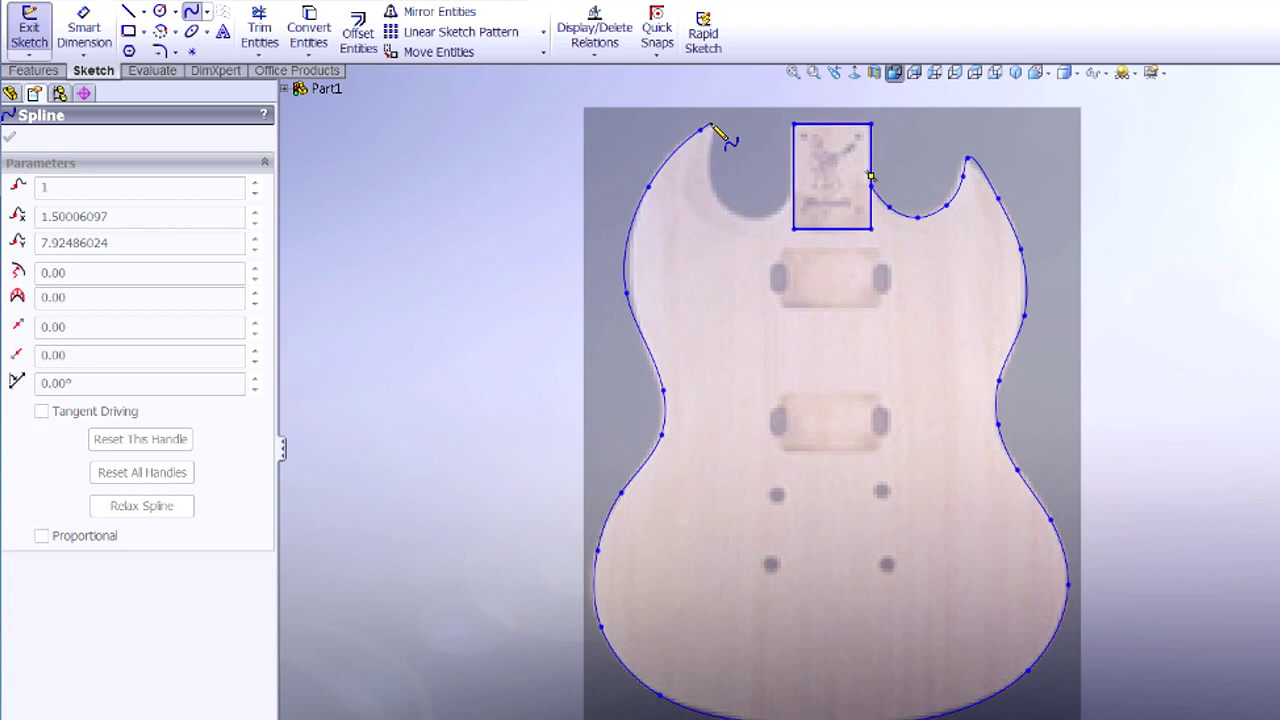
{"action": "key", "text": "Escape"}
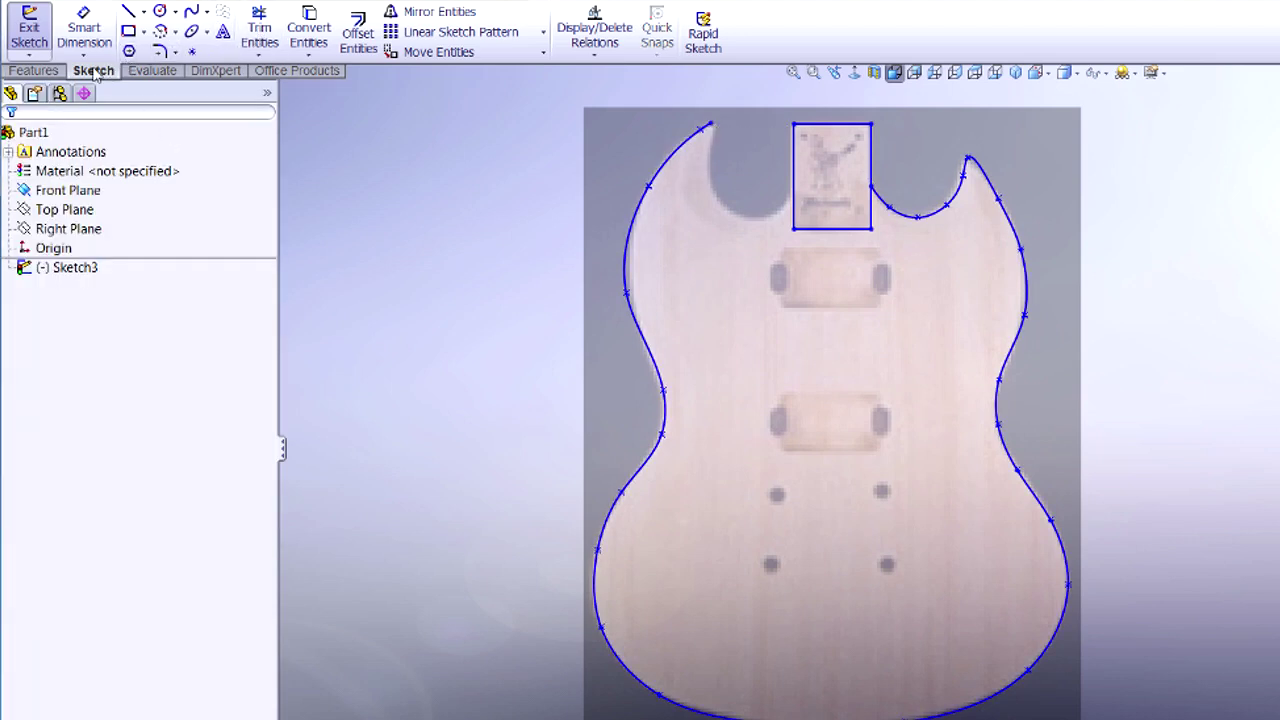
Trace the left cutaway with a second spline from the left horn tip to the neck pocket's left edge.
{"action": "left_click", "coordinate": [195, 13]}
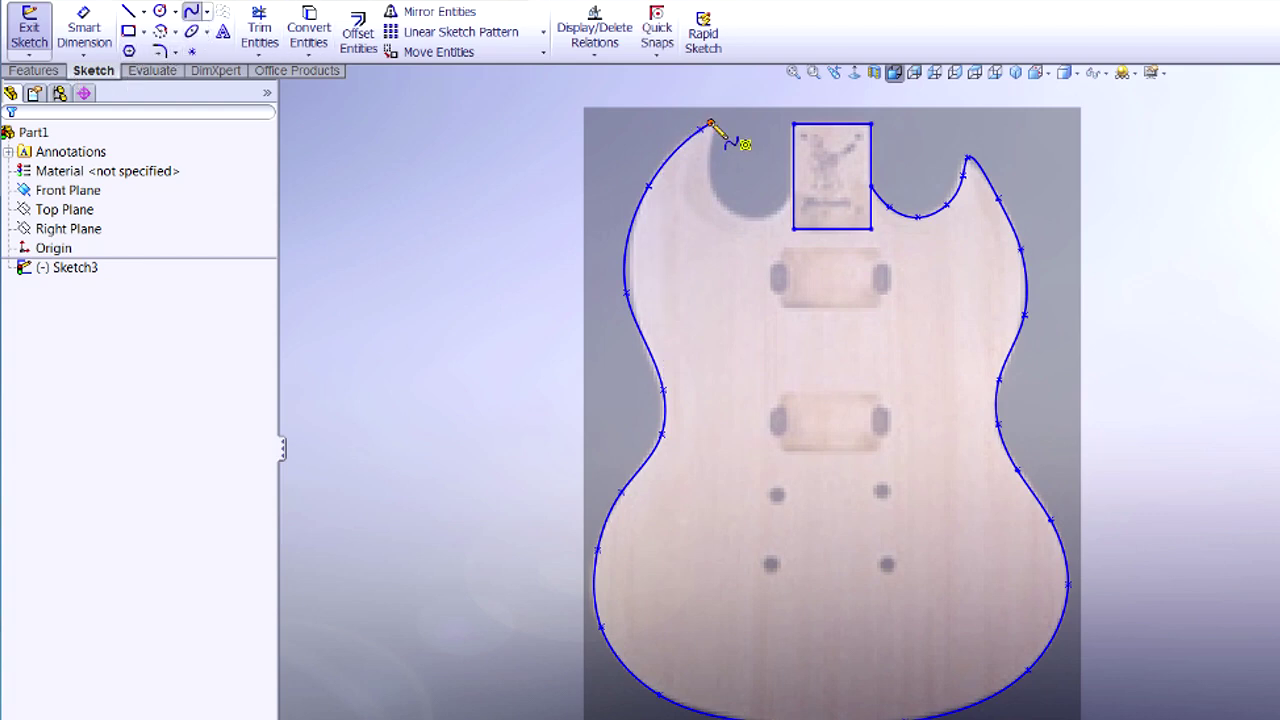
{"action": "left_click", "coordinate": [711, 126]}
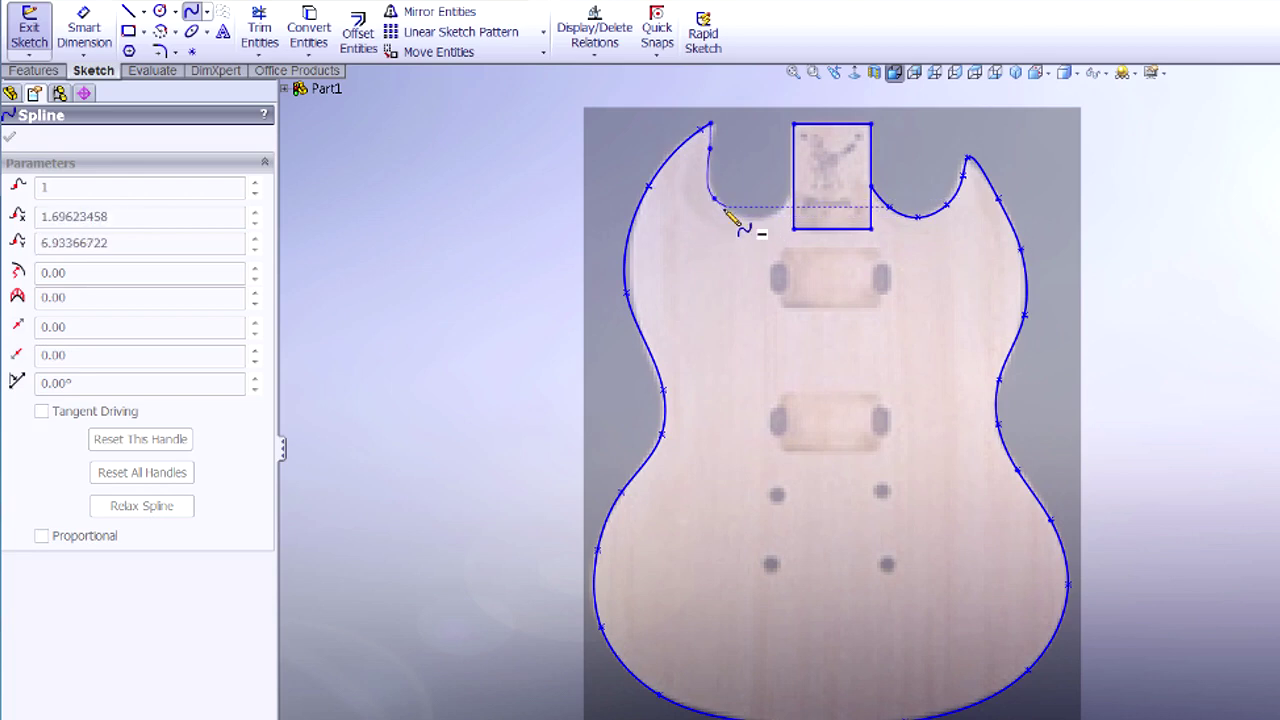
{"action": "left_click", "coordinate": [733, 213]}
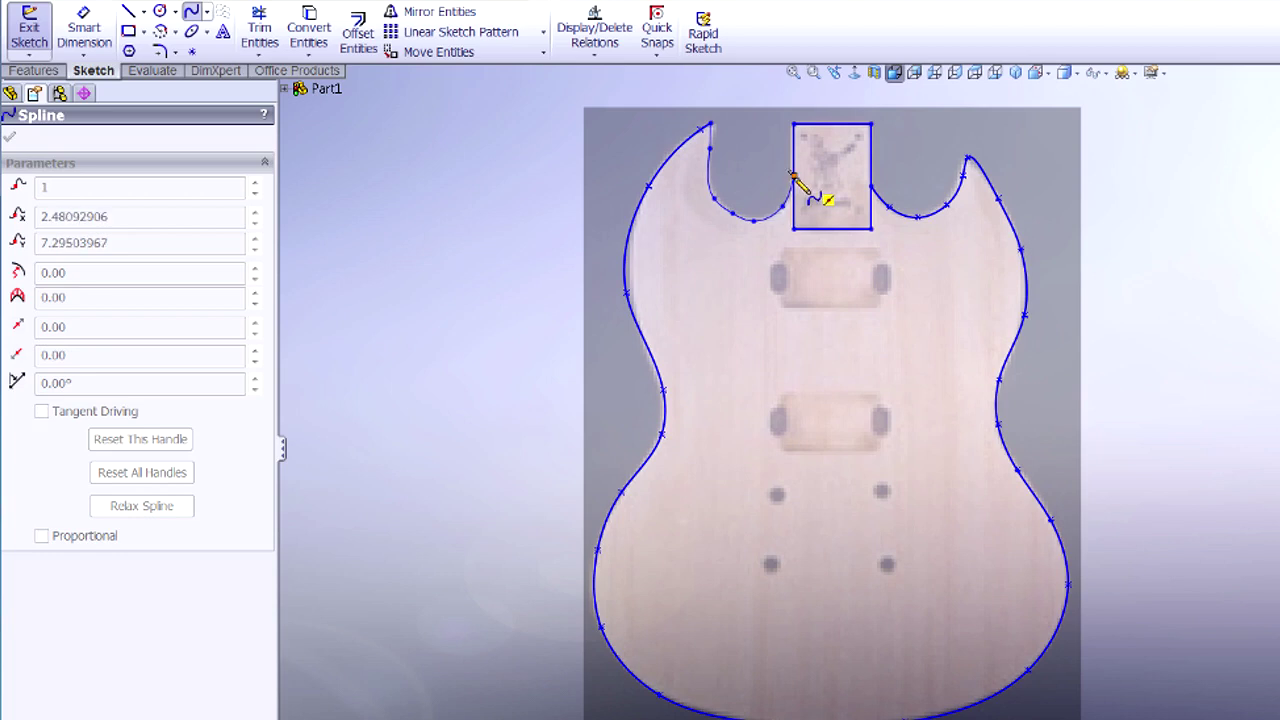
{"action": "left_click", "coordinate": [797, 180]}
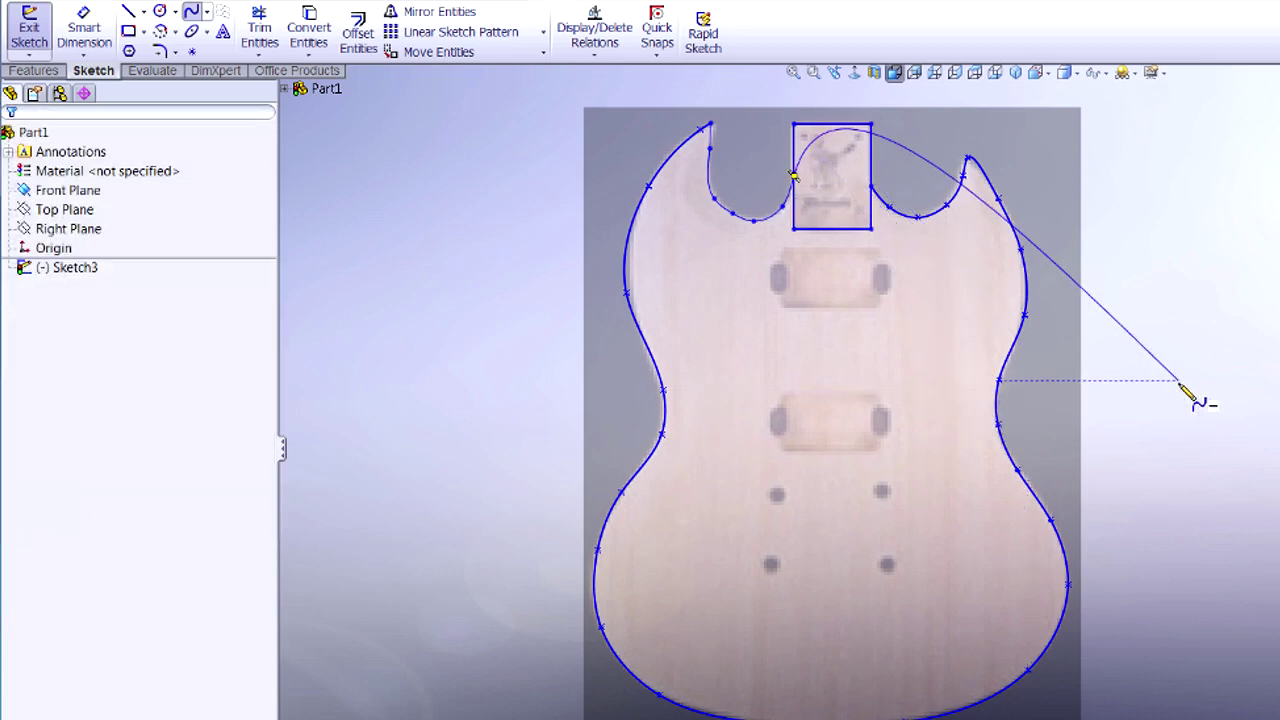
{"action": "key", "text": "Escape"}
Reposition the left cutaway's spline points so the curve follows the picture's edge more smoothly.
{"action": "scroll", "coordinate": [994, 320], "scroll_direction": "down", "scroll_amount": 2}
{"action": "scroll", "coordinate": [851, 271], "scroll_direction": "up", "scroll_amount": 3}
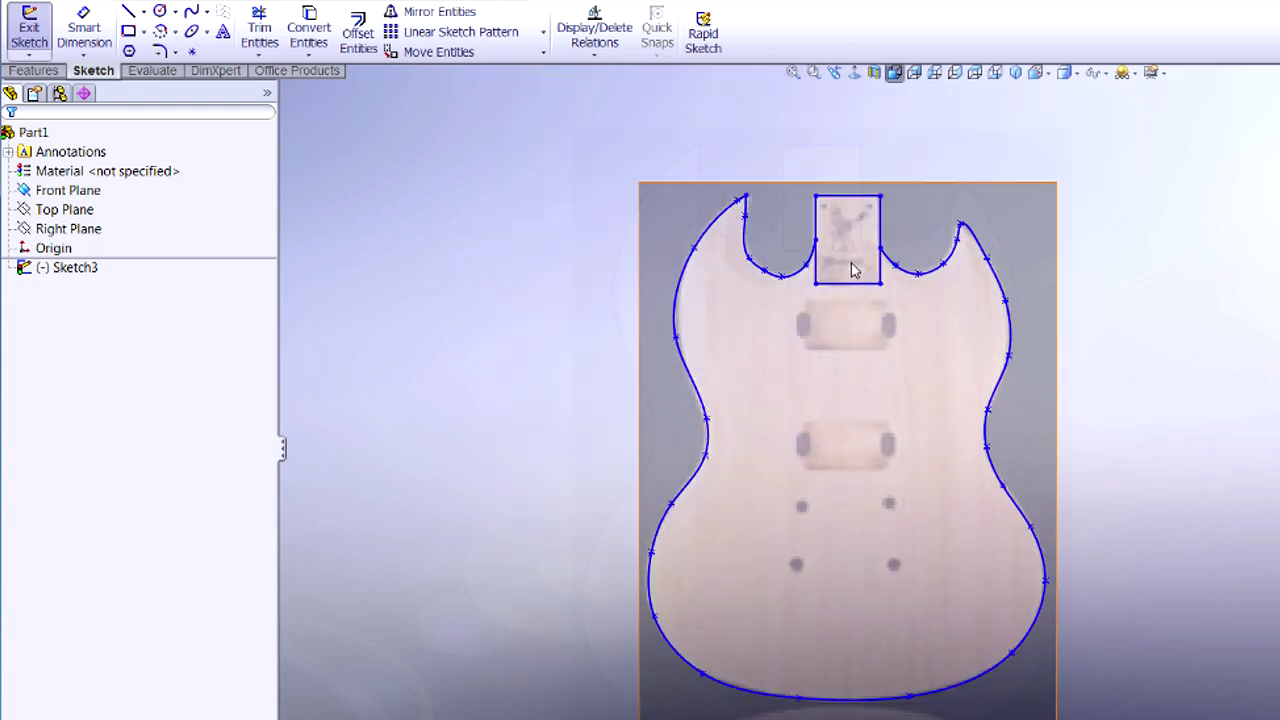
{"action": "scroll", "coordinate": [848, 271], "scroll_direction": "down", "scroll_amount": 1}
{"action": "scroll", "coordinate": [770, 340], "scroll_direction": "down", "scroll_amount": 3}
{"action": "scroll", "coordinate": [770, 340], "scroll_direction": "down", "scroll_amount": 1}
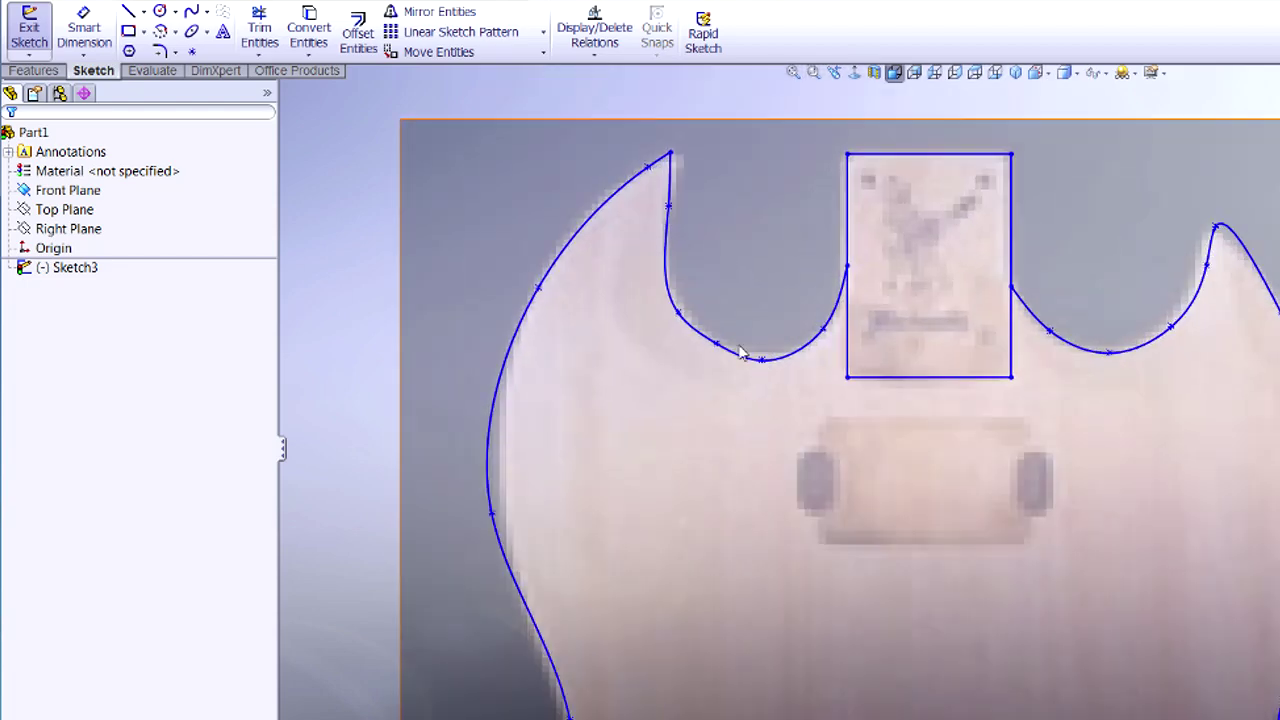
{"action": "left_click", "coordinate": [678, 312]}
{"action": "mouse_move", "coordinate": [677, 311]}
{"action": "left_mouse_down"}
{"action": "mouse_move", "coordinate": [667, 288]}
{"action": "mouse_move", "coordinate": [660, 296]}
{"action": "mouse_move", "coordinate": [673, 288]}
{"action": "left_mouse_up"}
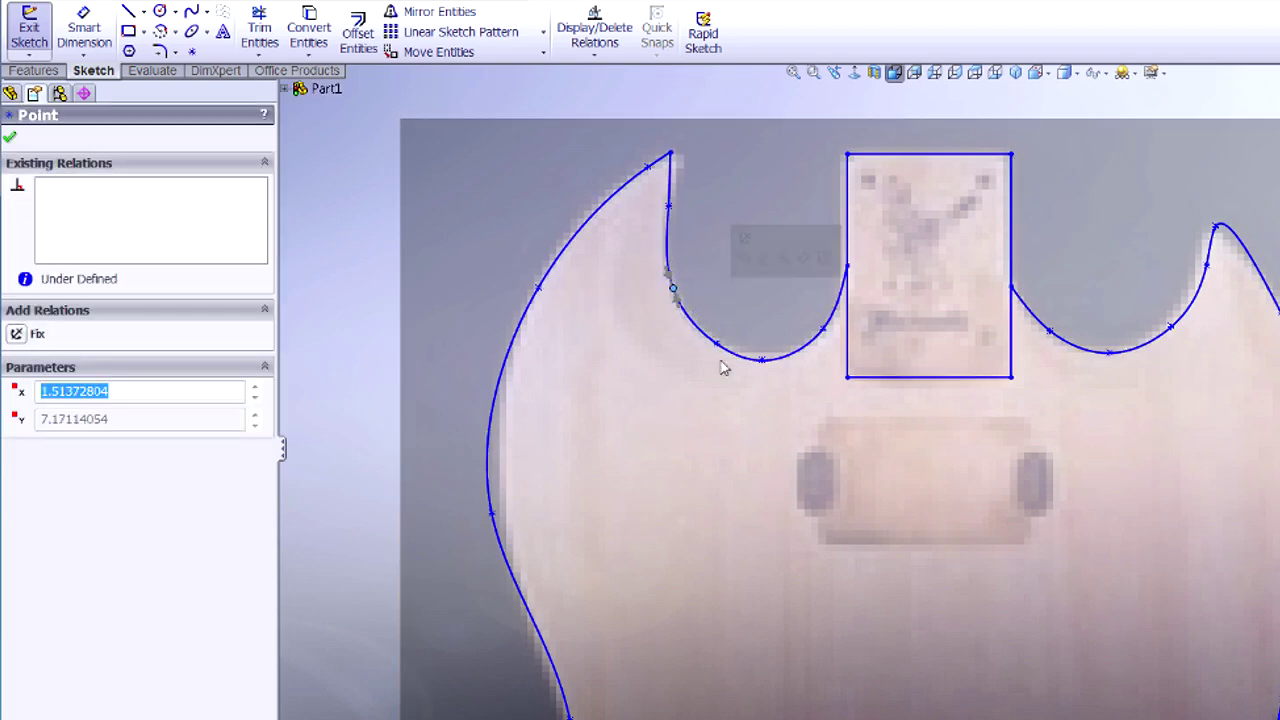
{"action": "left_click_drag", "start_coordinate": [717, 346], "coordinate": [789, 365]}
{"action": "key", "text": "Escape"}
Reposition the spline points below the right horn and on the right upper bout to match the picture's edge.
{"action": "scroll", "coordinate": [1020, 317], "scroll_direction": "up", "scroll_amount": 5}
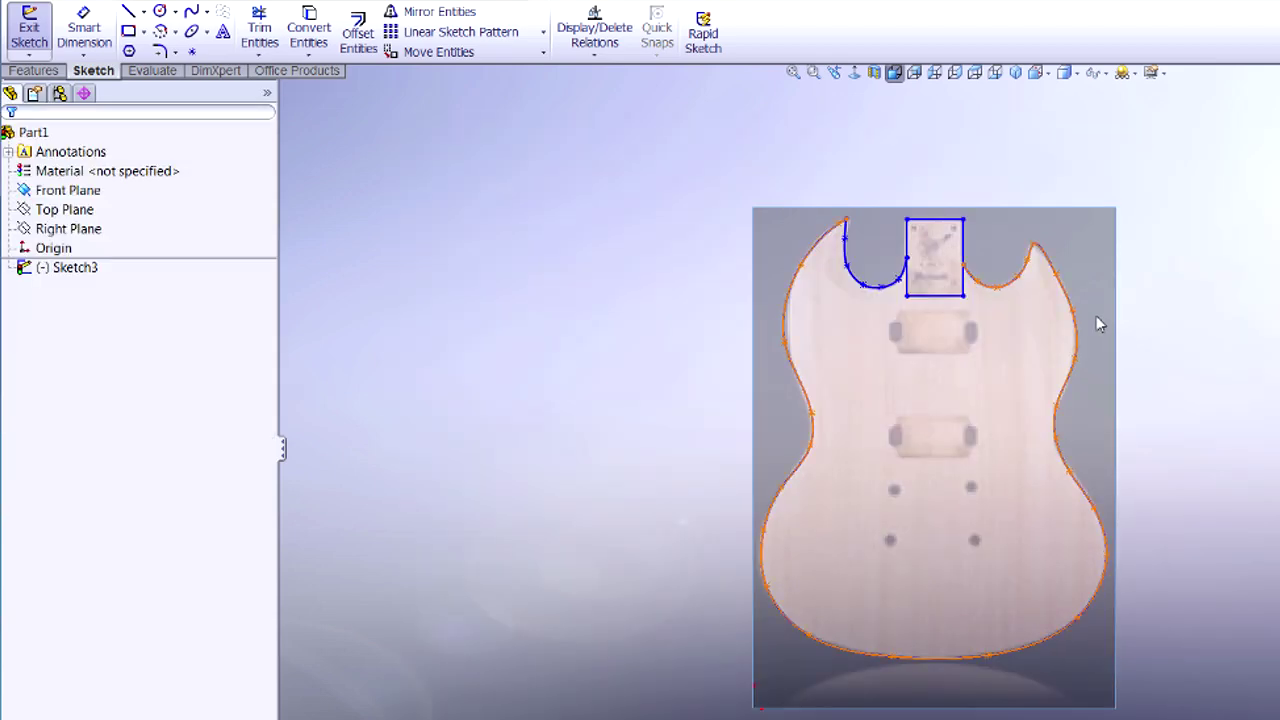
{"action": "scroll", "coordinate": [1040, 330], "scroll_direction": "down", "scroll_amount": 2}
{"action": "scroll", "coordinate": [1050, 337], "scroll_direction": "down", "scroll_amount": 3}
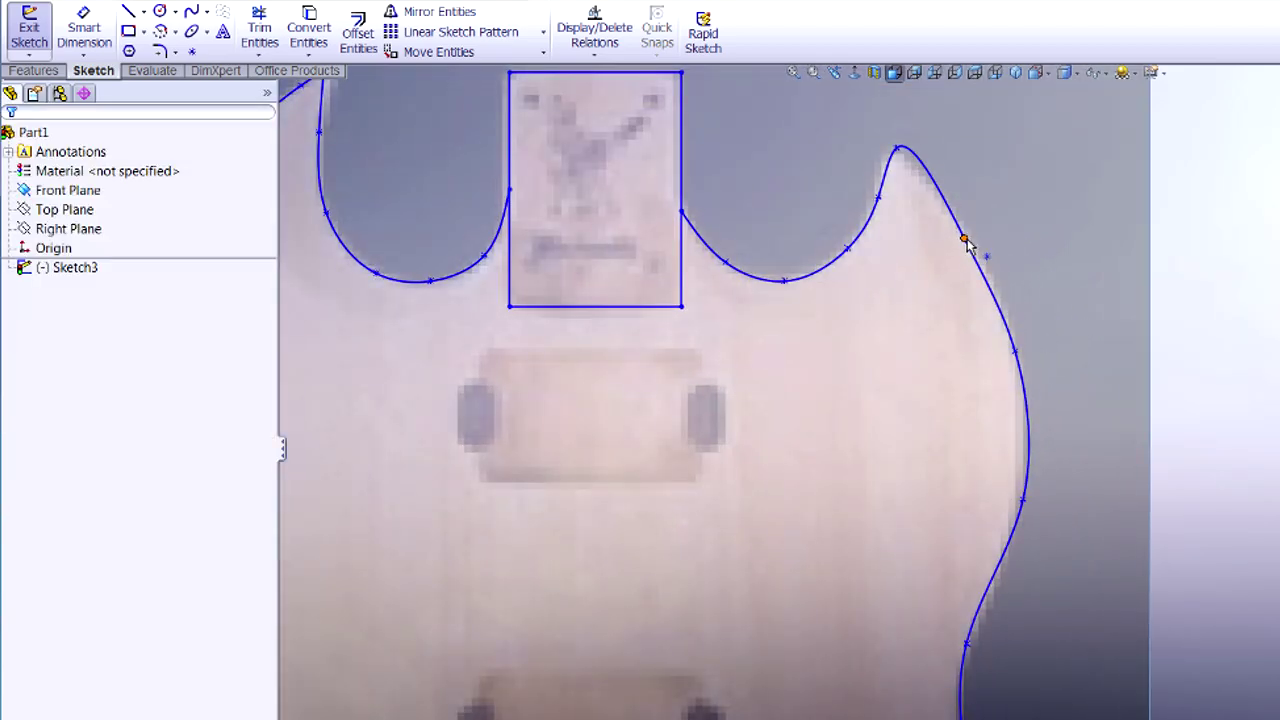
{"action": "mouse_move", "coordinate": [964, 238]}
{"action": "left_mouse_down"}
{"action": "mouse_move", "coordinate": [980, 266]}
{"action": "mouse_move", "coordinate": [976, 253]}
{"action": "left_mouse_up"}
{"action": "left_click_drag", "start_coordinate": [1021, 504], "coordinate": [1025, 462]}
{"action": "scroll", "coordinate": [812, 640], "scroll_direction": "down", "scroll_amount": 4}
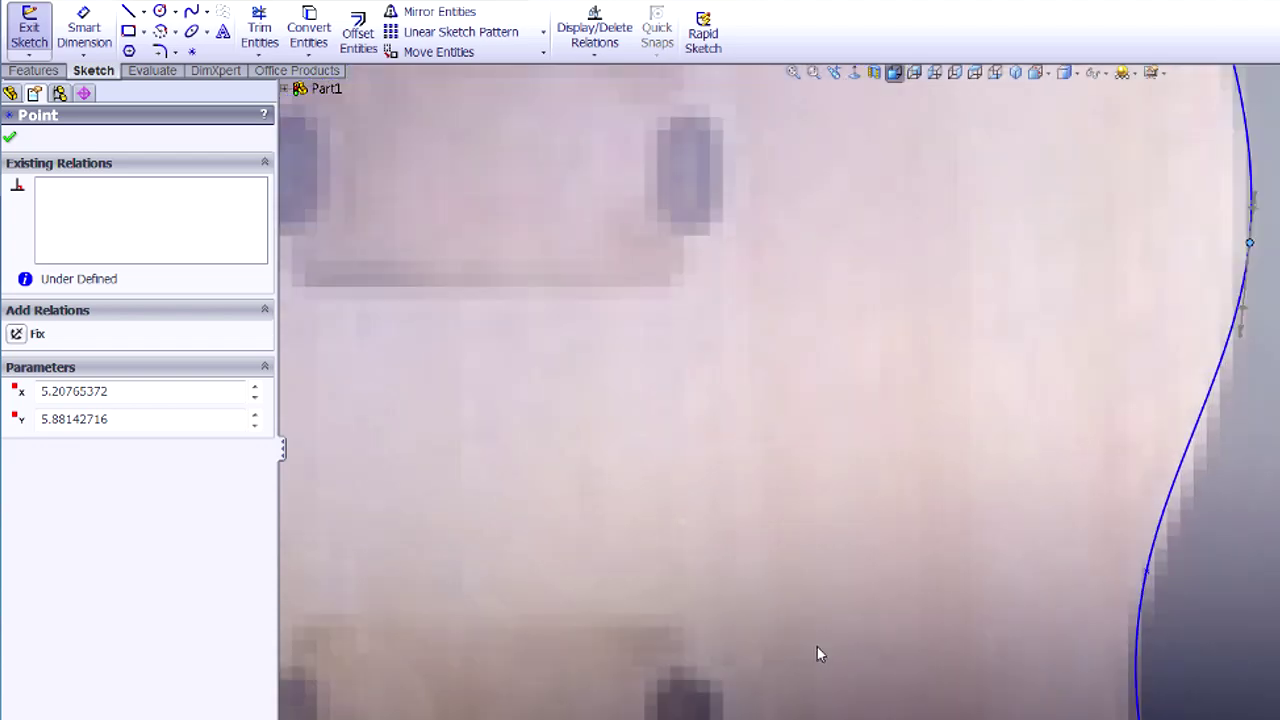
Deselect the spline point, bring the whole outline into view and exit the sketch.
{"action": "scroll", "coordinate": [817, 647], "scroll_direction": "up", "scroll_amount": 8}
{"action": "scroll", "coordinate": [746, 666], "scroll_direction": "up", "scroll_amount": 2}
{"action": "scroll", "coordinate": [859, 595], "scroll_direction": "down", "scroll_amount": 2}
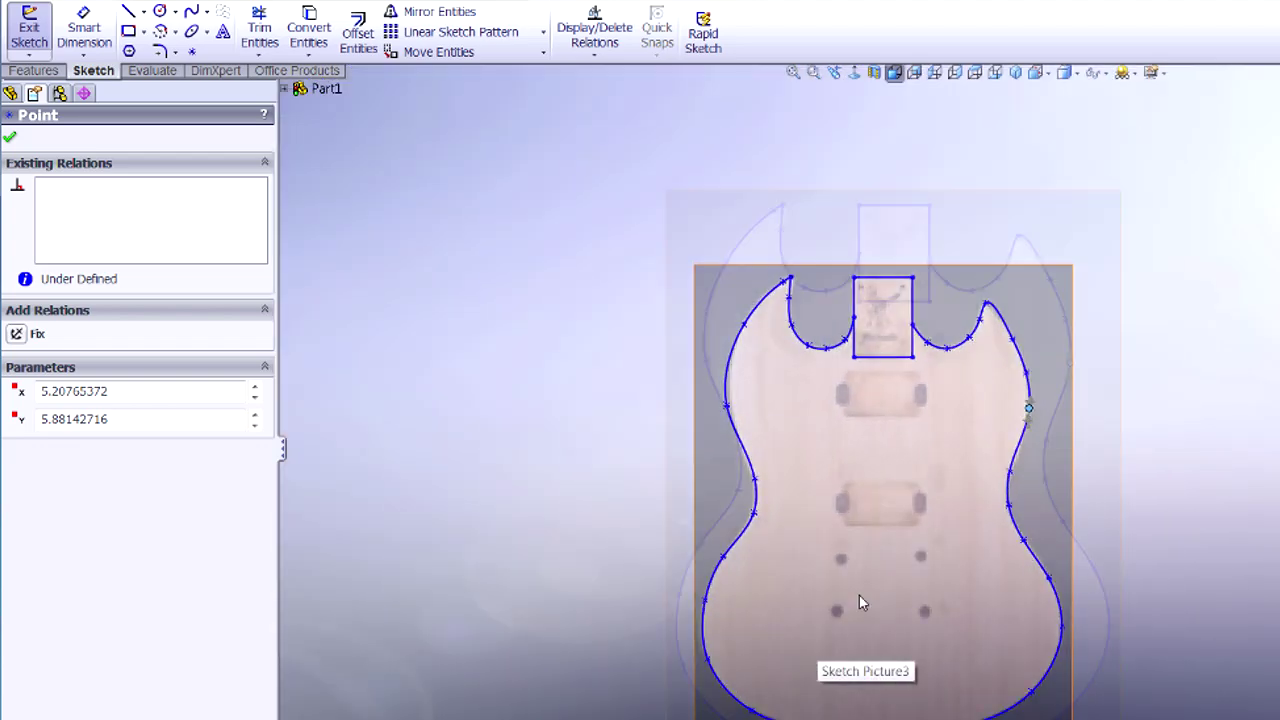
{"action": "scroll", "coordinate": [859, 591], "scroll_direction": "up", "scroll_amount": 2}
{"action": "left_click", "coordinate": [1258, 400]}
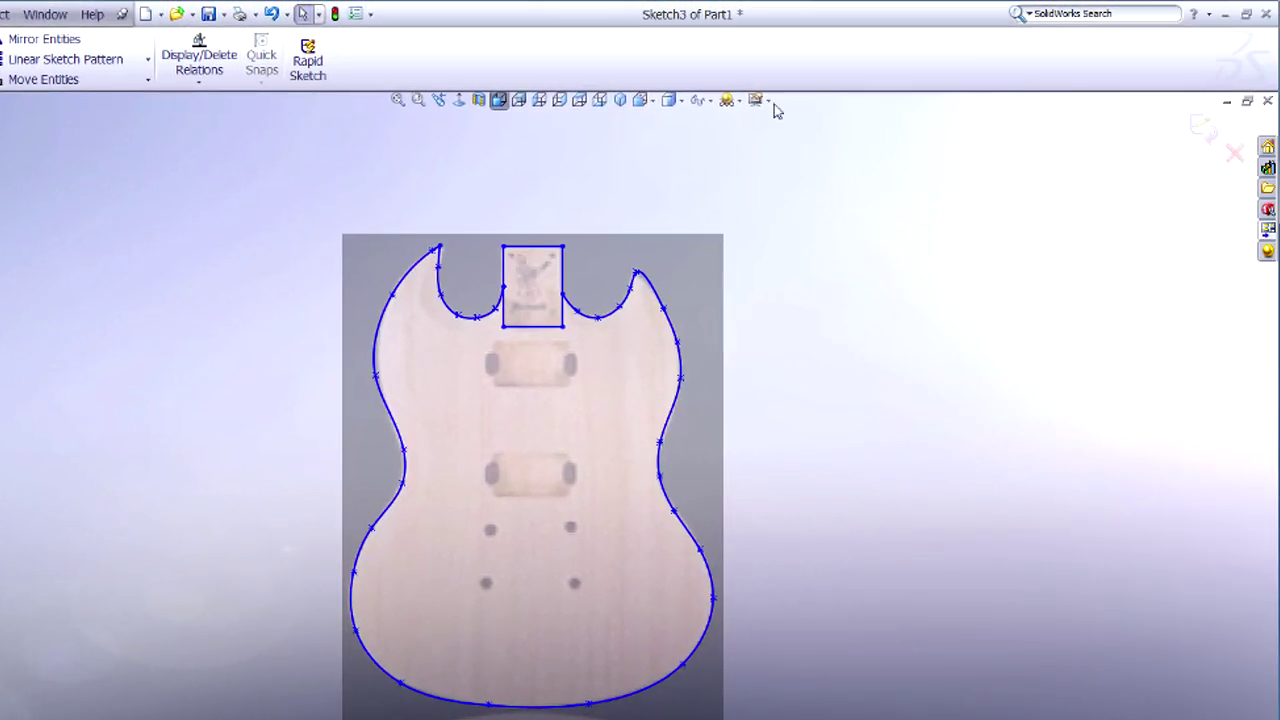
{"action": "left_click", "coordinate": [1204, 128]}
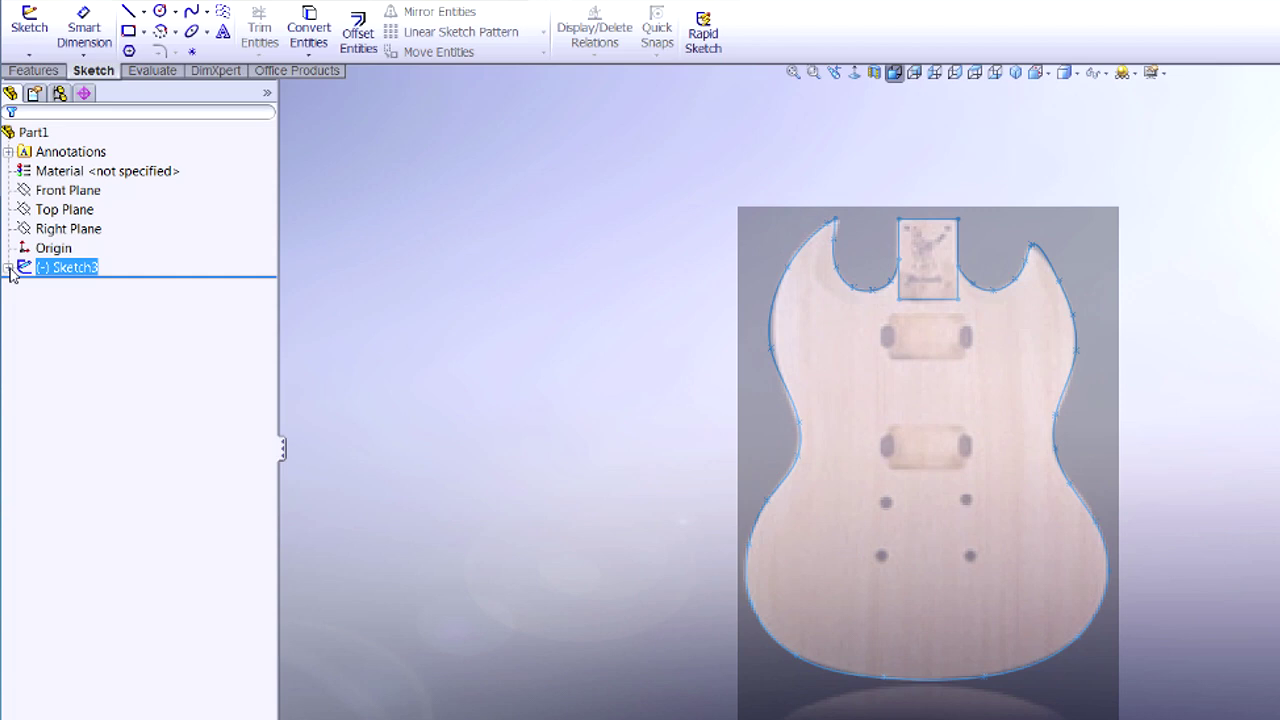
Suppress the reference picture under the guitar outline sketch so only the traced curves remain.
{"action": "left_click", "coordinate": [9, 268]}
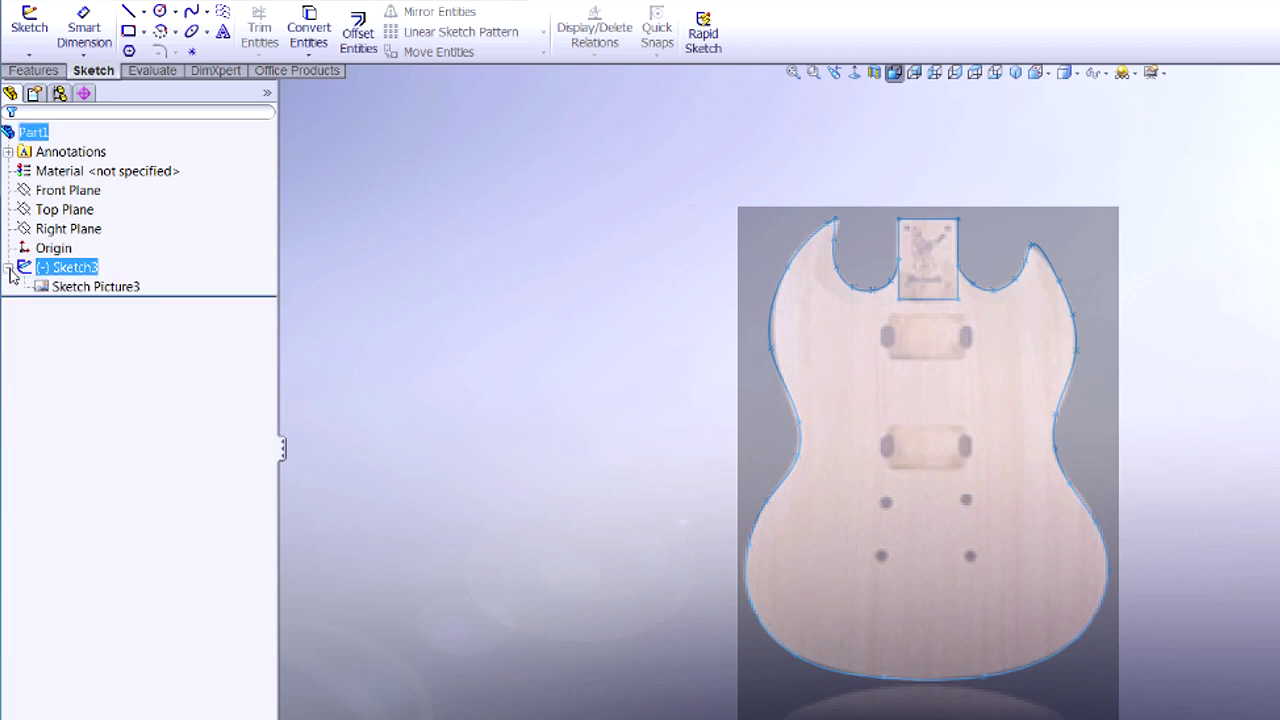
{"action": "left_click", "coordinate": [58, 287]}
{"action": "left_click", "coordinate": [68, 289]}
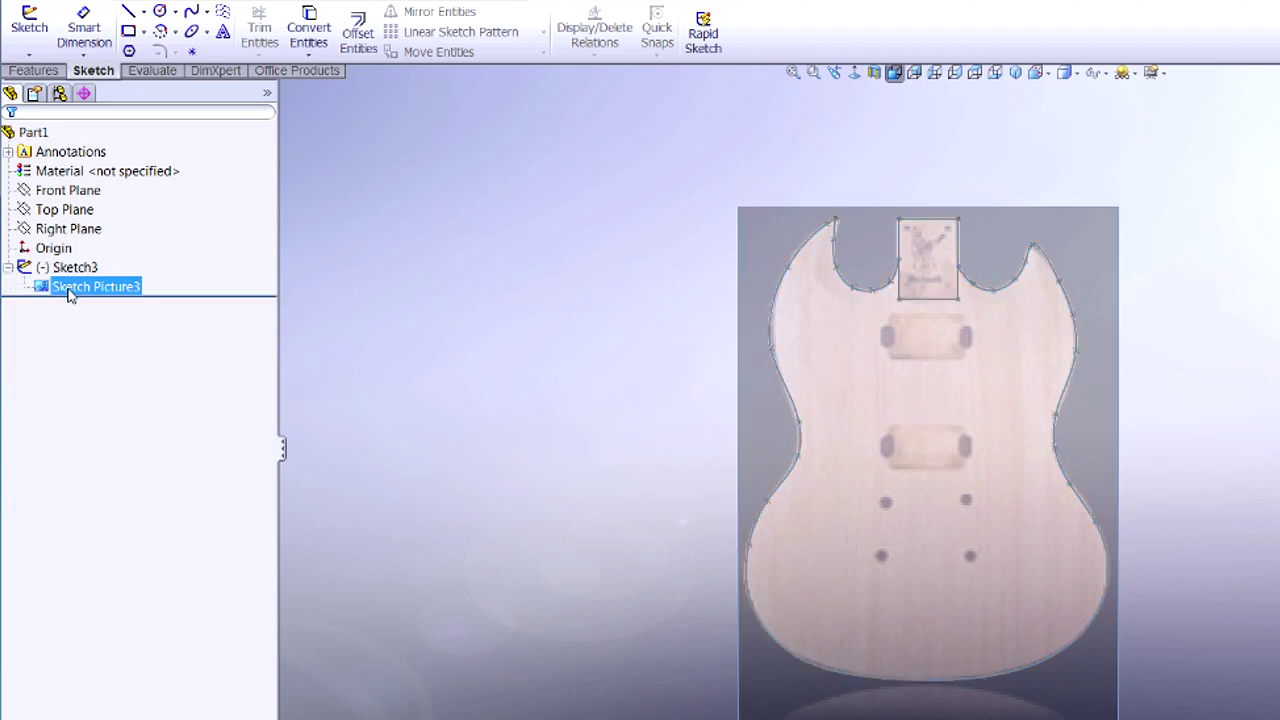
{"action": "right_click", "coordinate": [68, 290]}
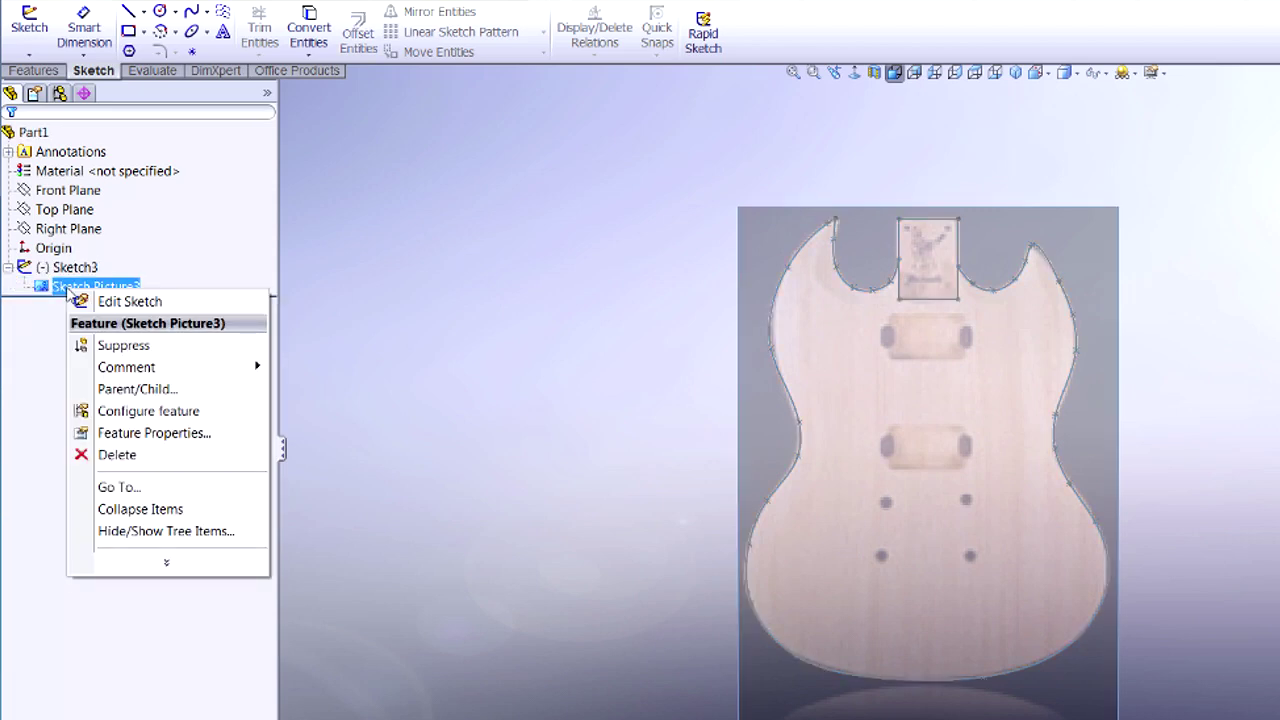
{"action": "mouse_move", "coordinate": [105, 372]}
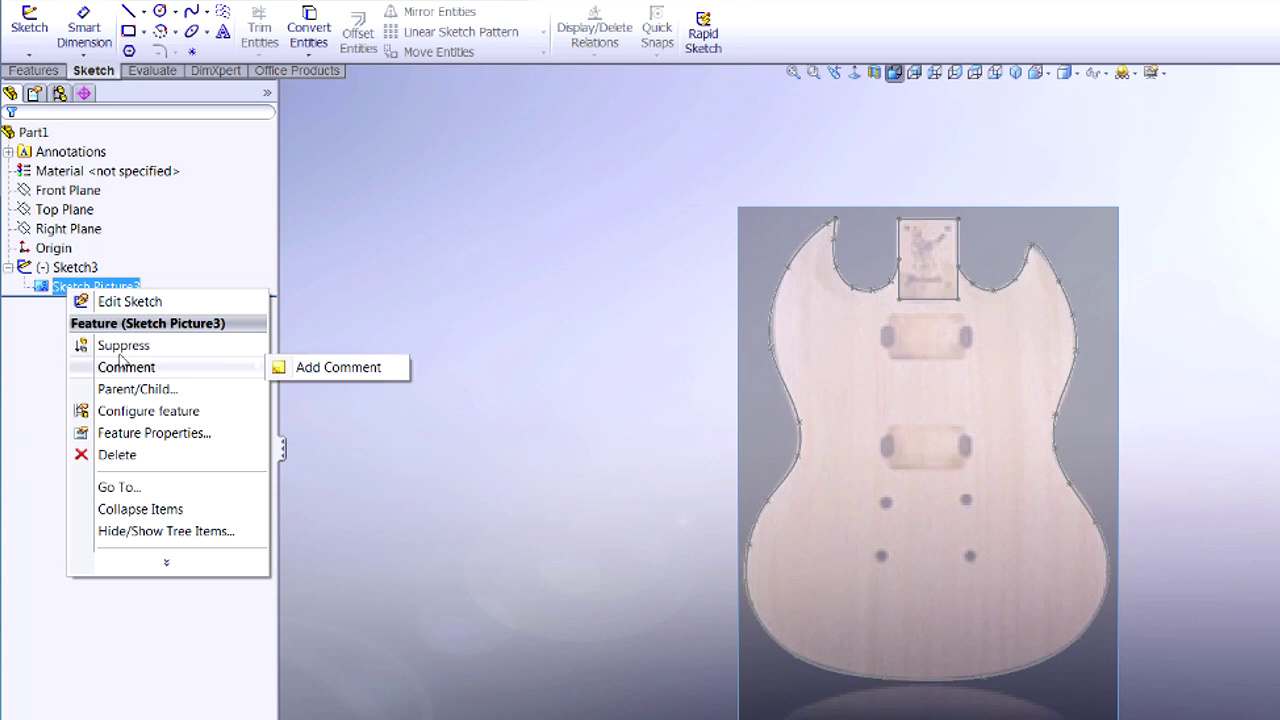
{"action": "left_click", "coordinate": [122, 345]}
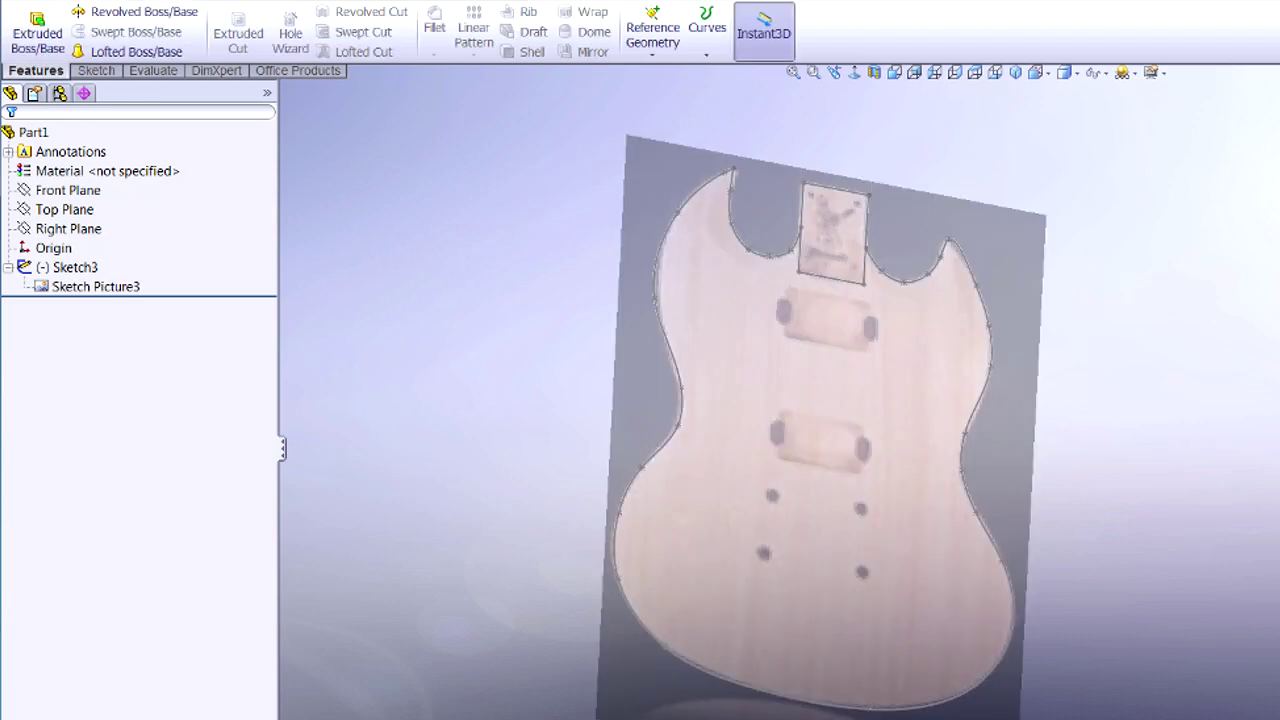
{"action": "left_click", "coordinate": [76, 289]}
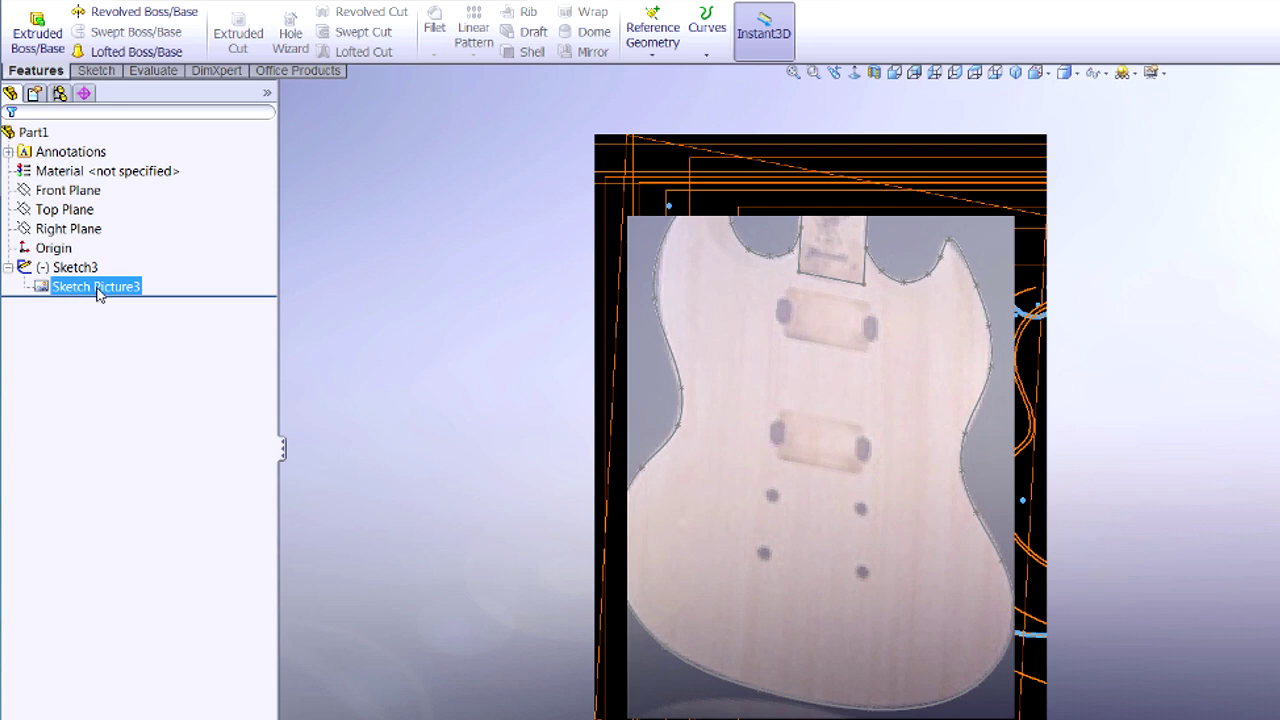
{"action": "right_click", "coordinate": [99, 291]}
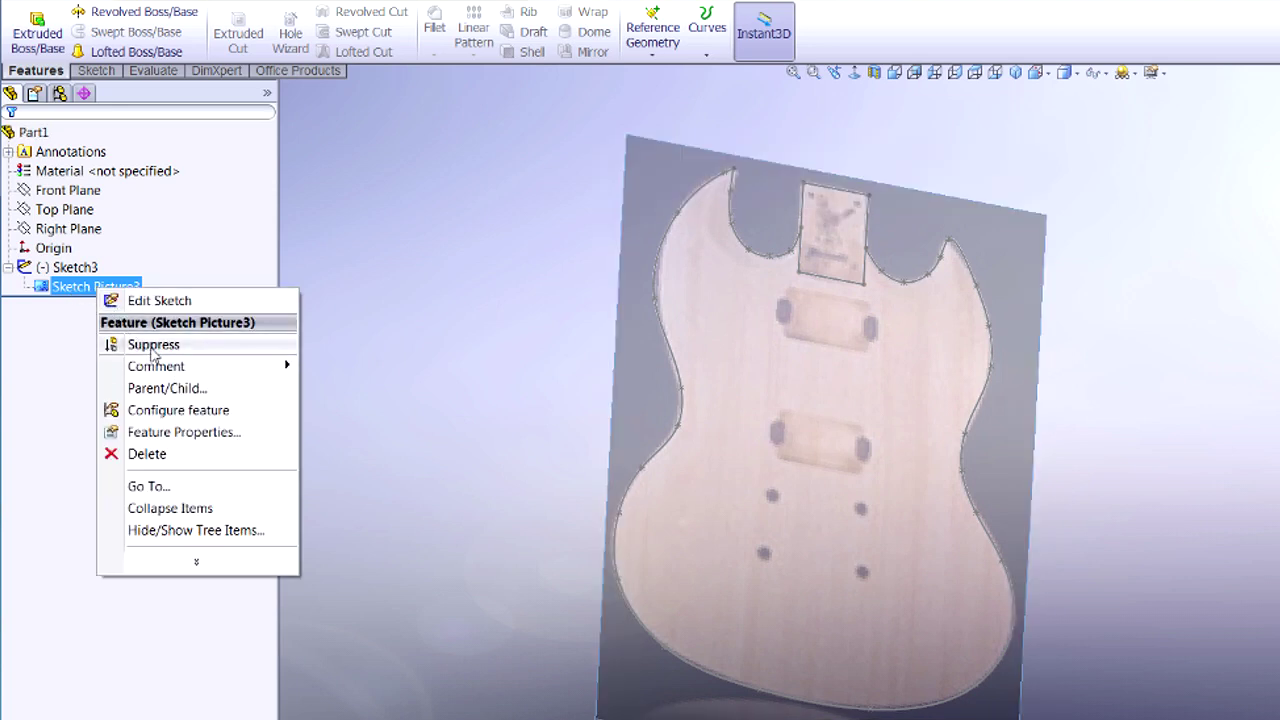
{"action": "left_click", "coordinate": [152, 348]}
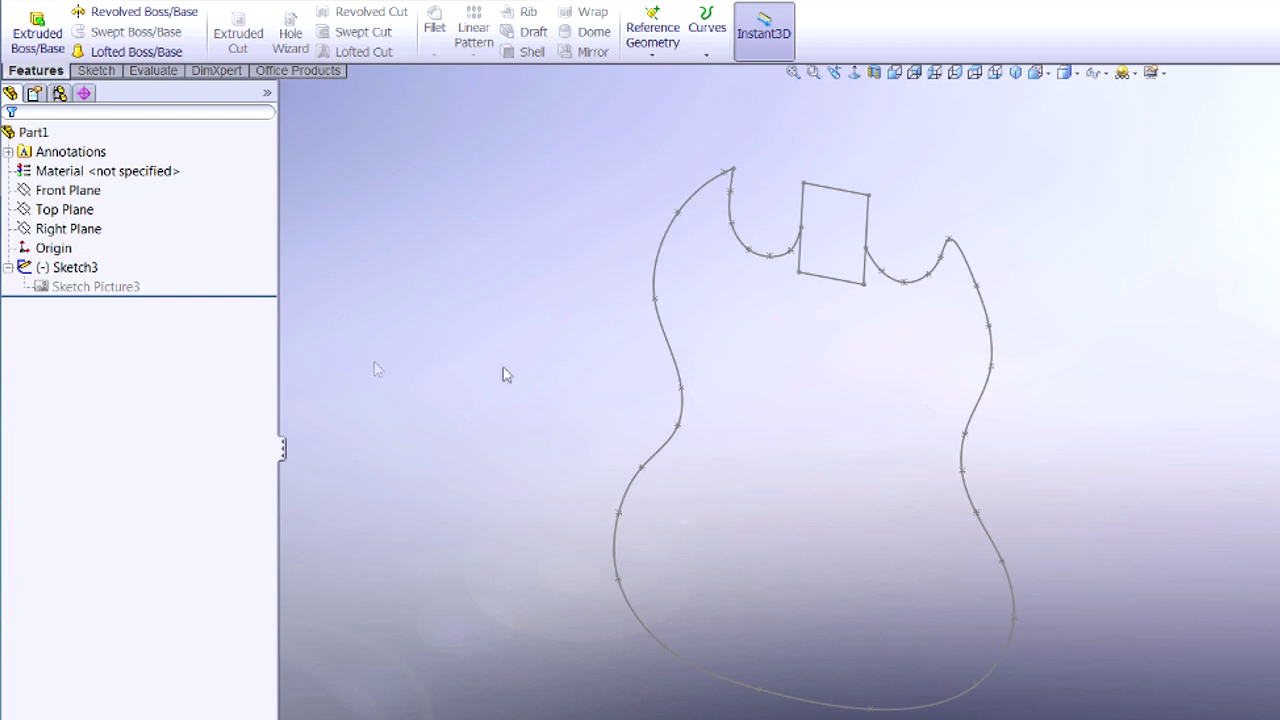
Extrude the guitar outline sketch as a blind boss 1.50 in deep with the direction reversed.
{"action": "middle_click_drag", "start_coordinate": [476, 375], "coordinate": [516, 252]}
{"action": "left_click", "coordinate": [75, 267]}
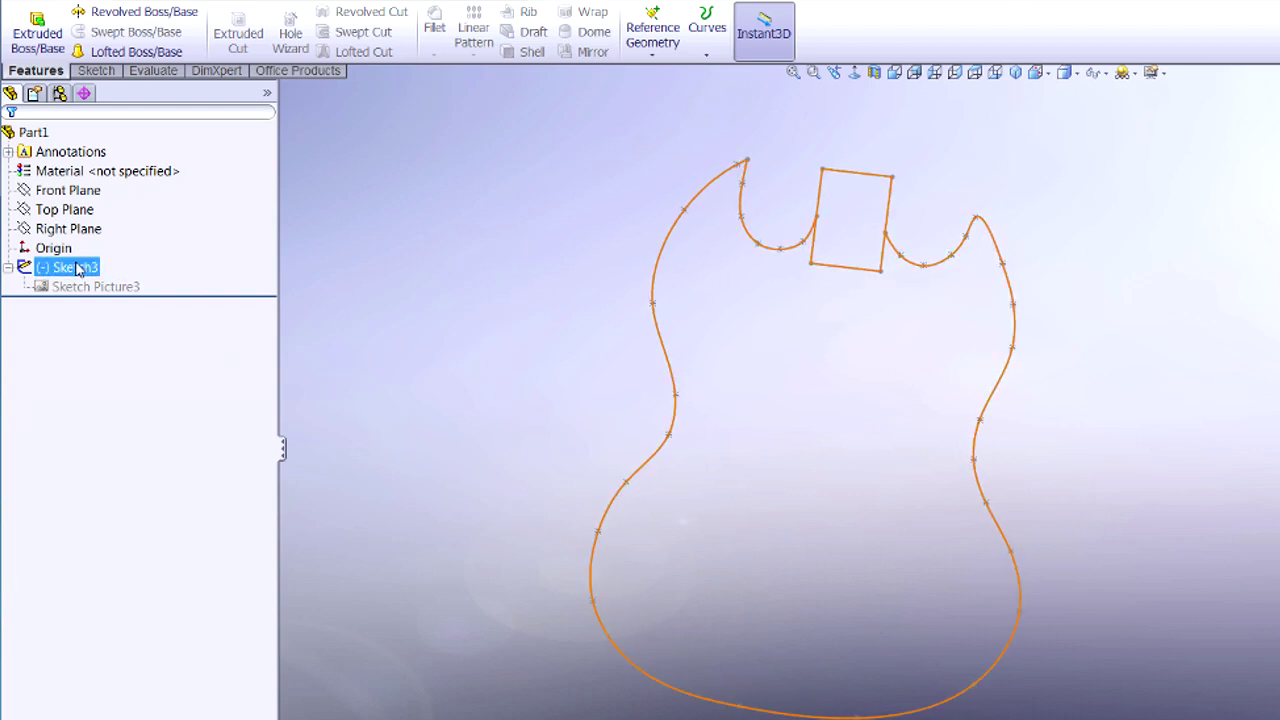
{"action": "left_click", "coordinate": [64, 209], "text": "ctrl"}
{"action": "left_click", "coordinate": [44, 16]}
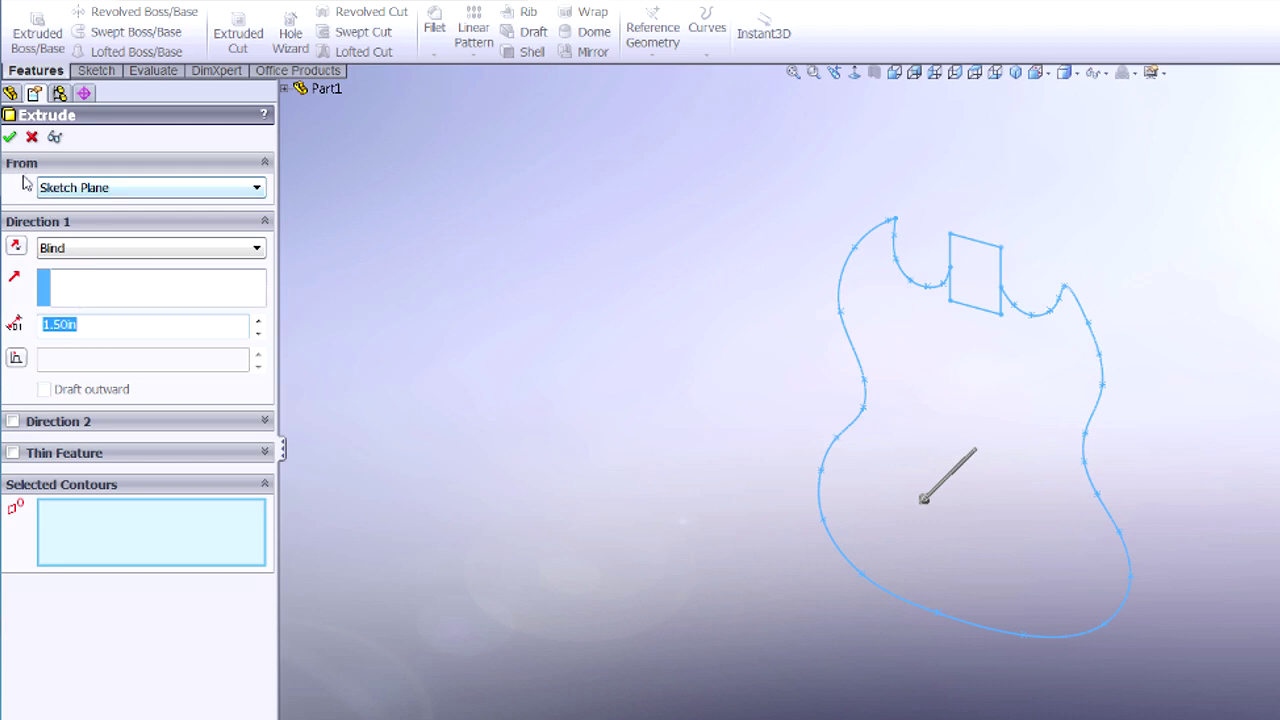
{"action": "left_click", "coordinate": [17, 244]}
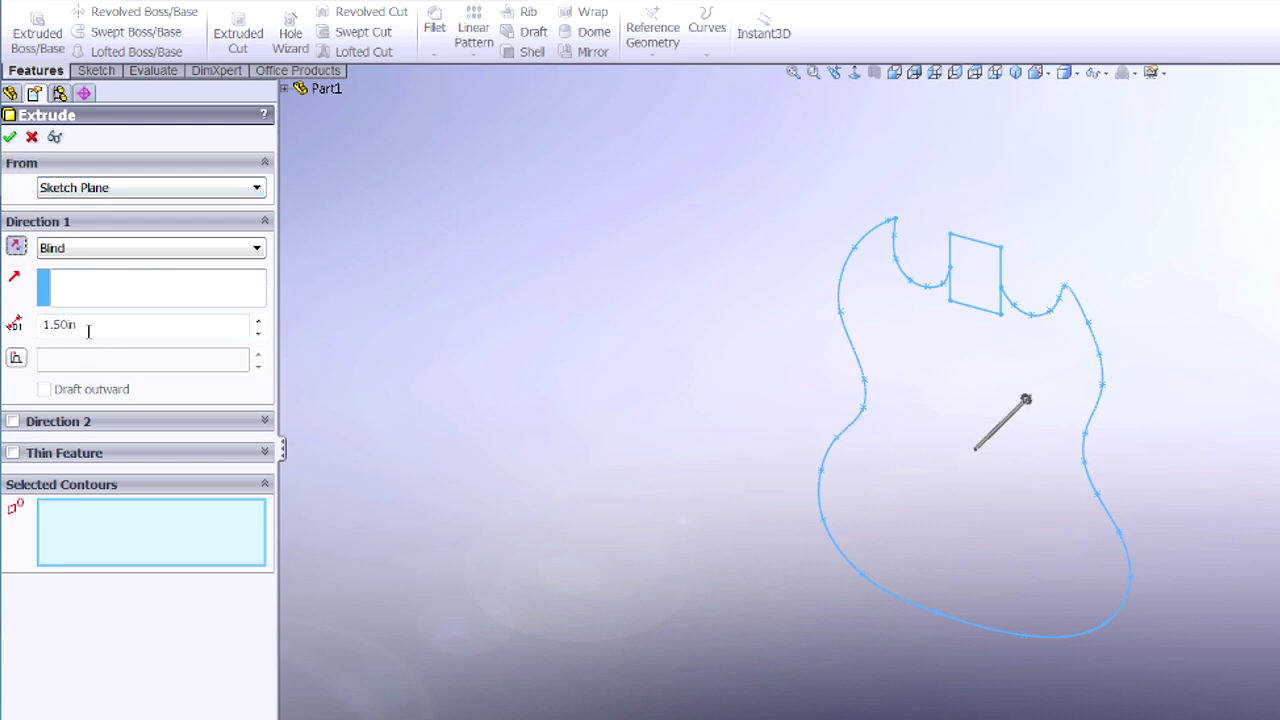
{"action": "key", "text": "Return"}
Examine the extruded guitar body's front face, side walls and cutaways from several angles.
{"action": "middle_click_drag", "start_coordinate": [654, 334], "coordinate": [738, 307]}
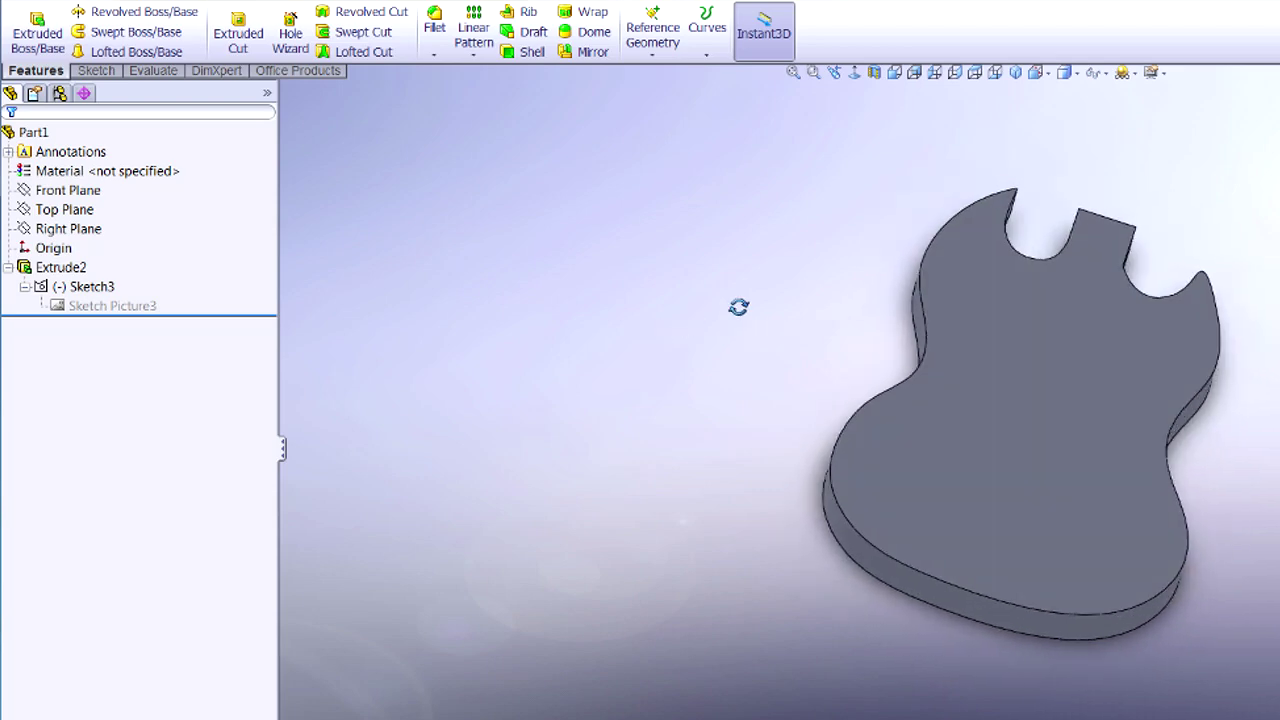
{"action": "middle_click_drag", "start_coordinate": [849, 477], "coordinate": [771, 508]}
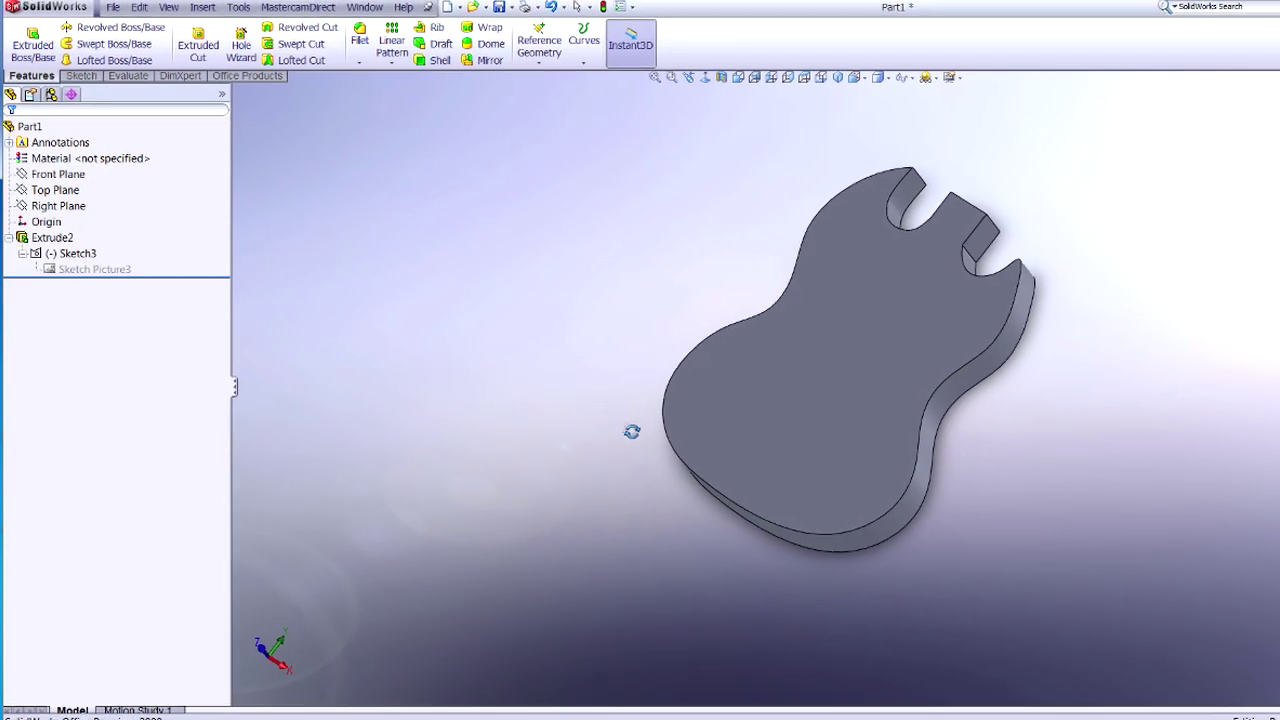
{"action": "middle_click_drag", "start_coordinate": [632, 431], "coordinate": [651, 472]}
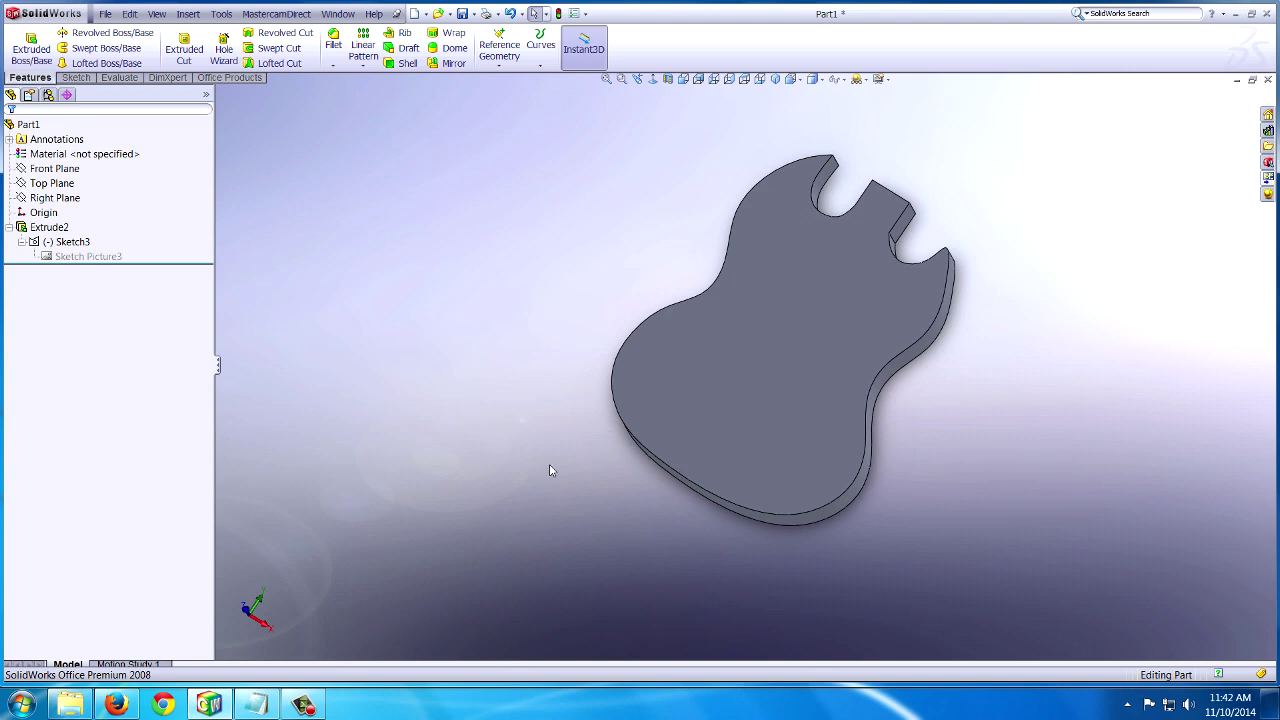
{"action": "middle_click_drag", "start_coordinate": [549, 470], "coordinate": [537, 434]}
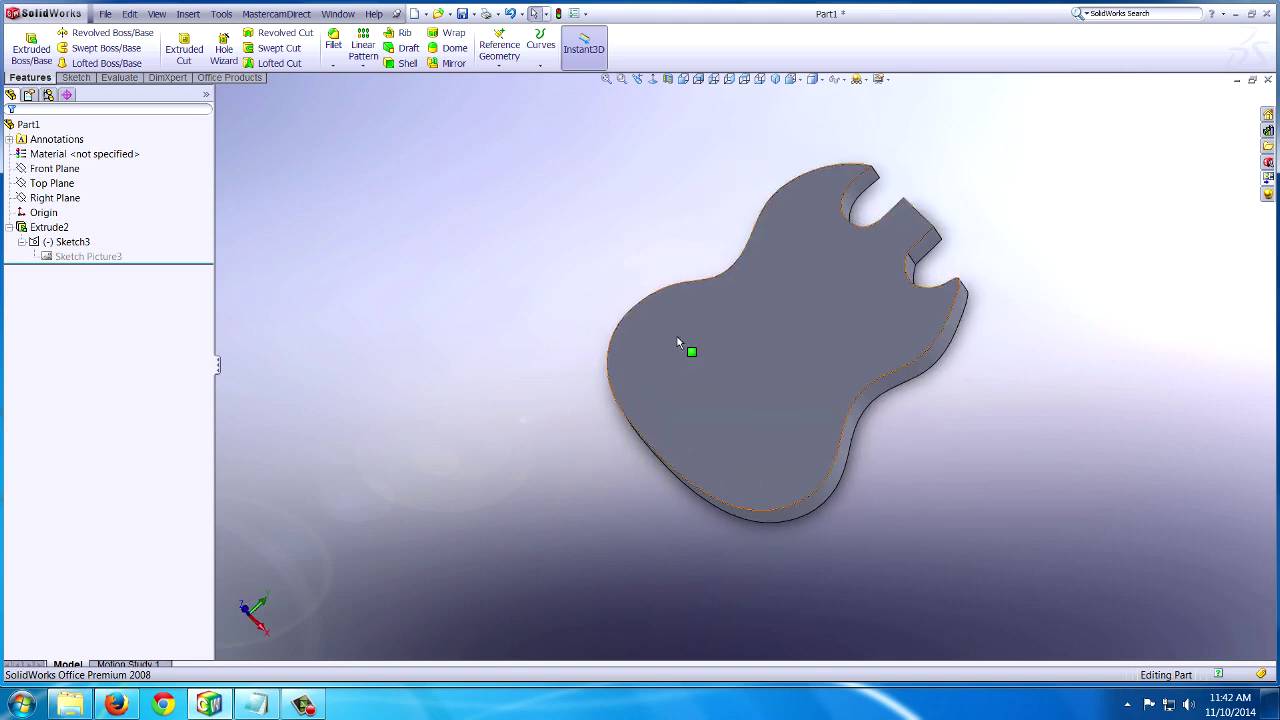
{"action": "middle_click_drag", "start_coordinate": [639, 390], "coordinate": [545, 395]}
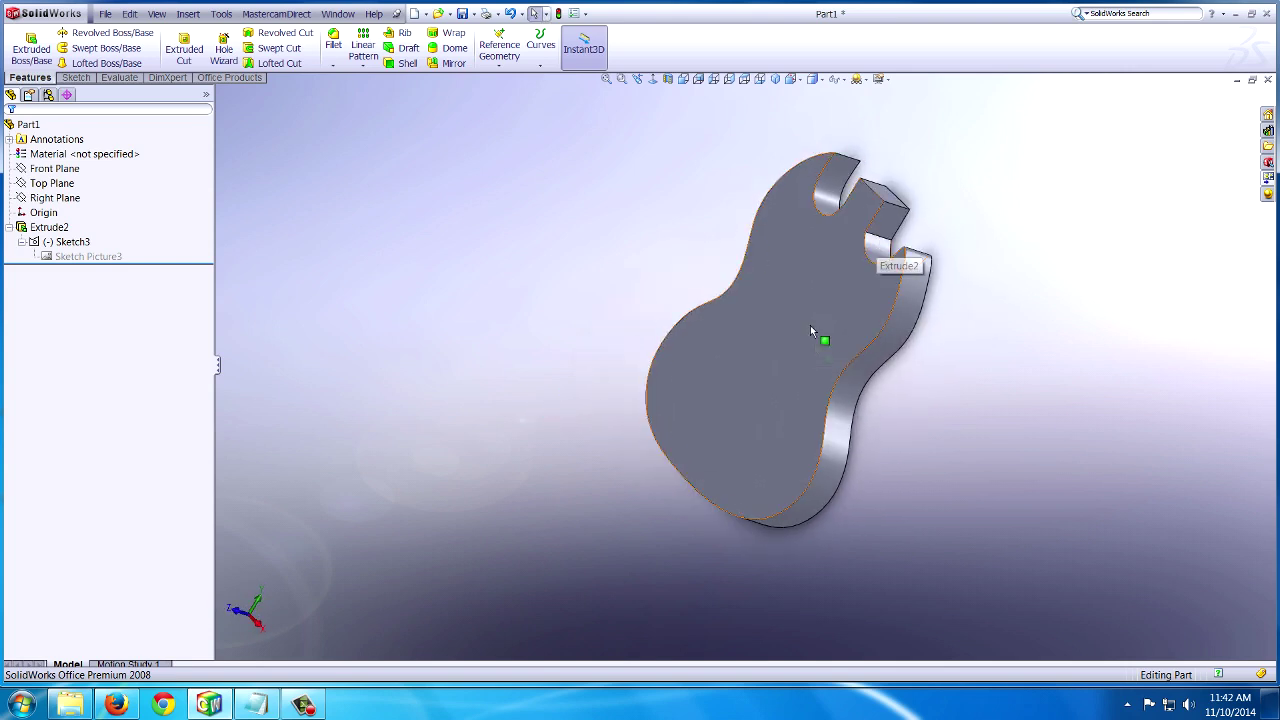
Switch to the YouTube page in the browser and post the comment "Thanks!" under the video "Ask A Tech - Question and Answer Show - #2".
{"action": "scroll", "coordinate": [983, 305], "scroll_direction": "down", "scroll_amount": 3}
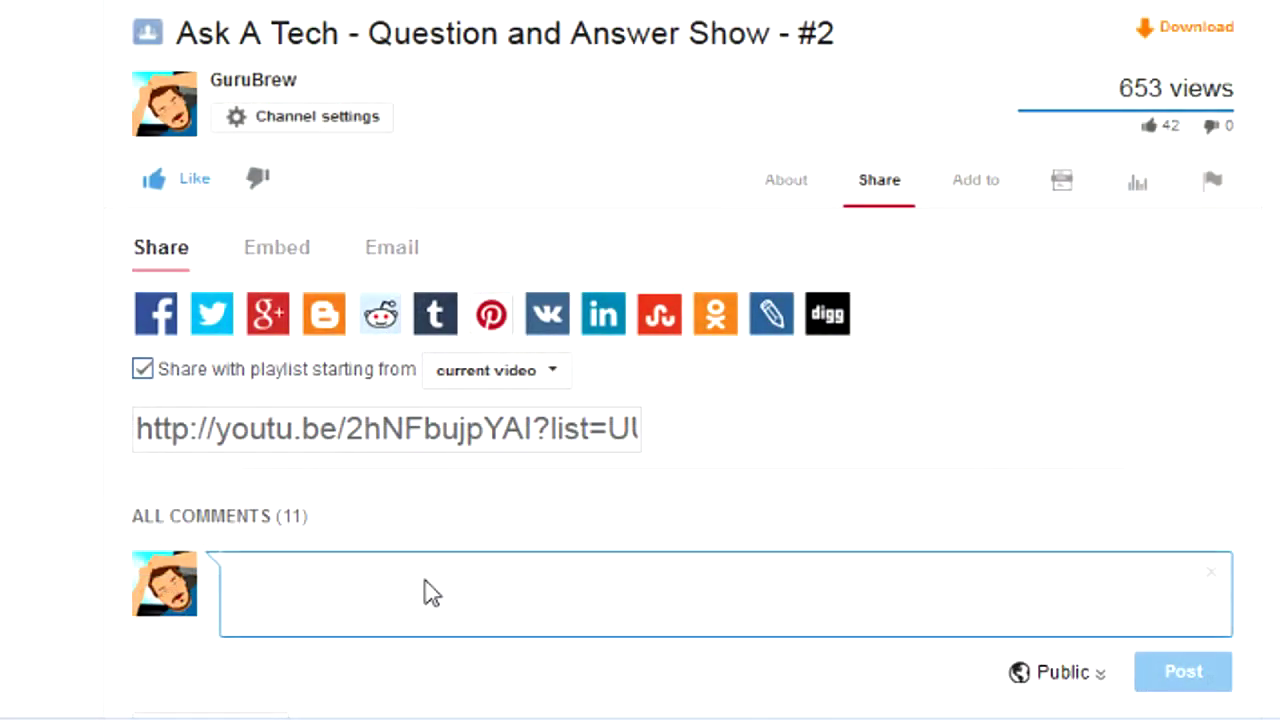
{"action": "type", "text": "Thanks!"}
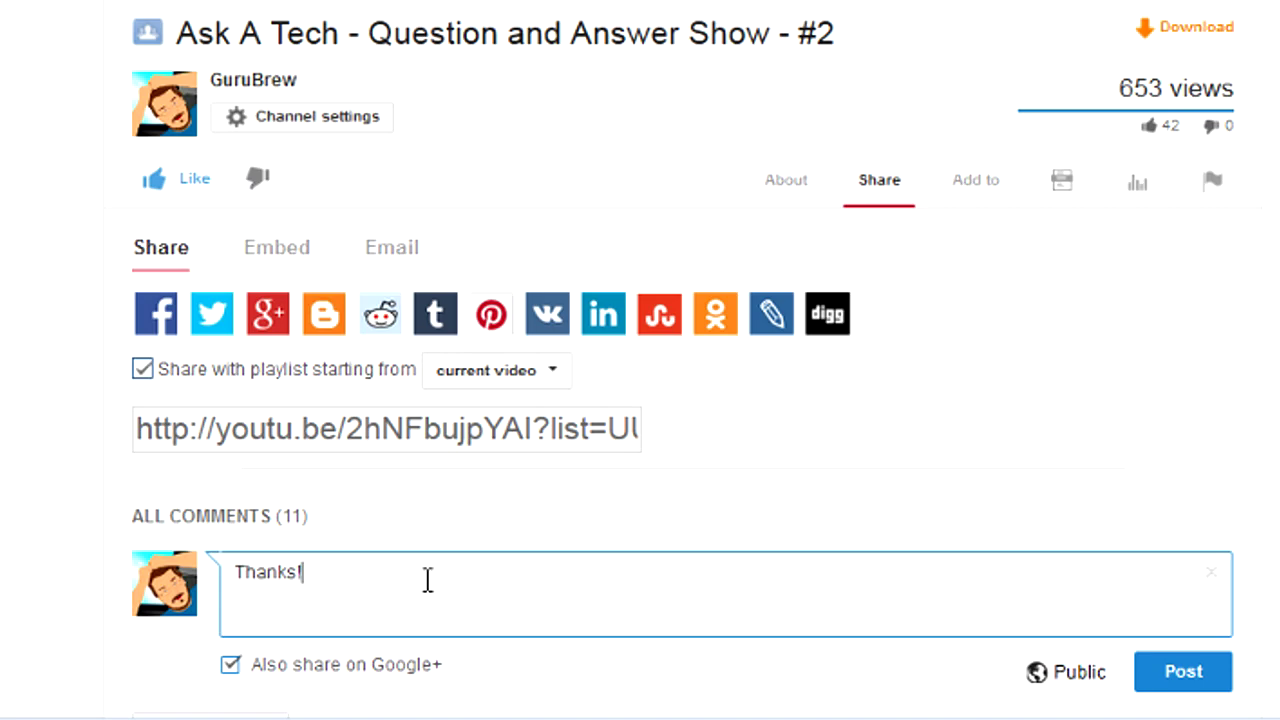
{"action": "left_click", "coordinate": [1172, 678]}
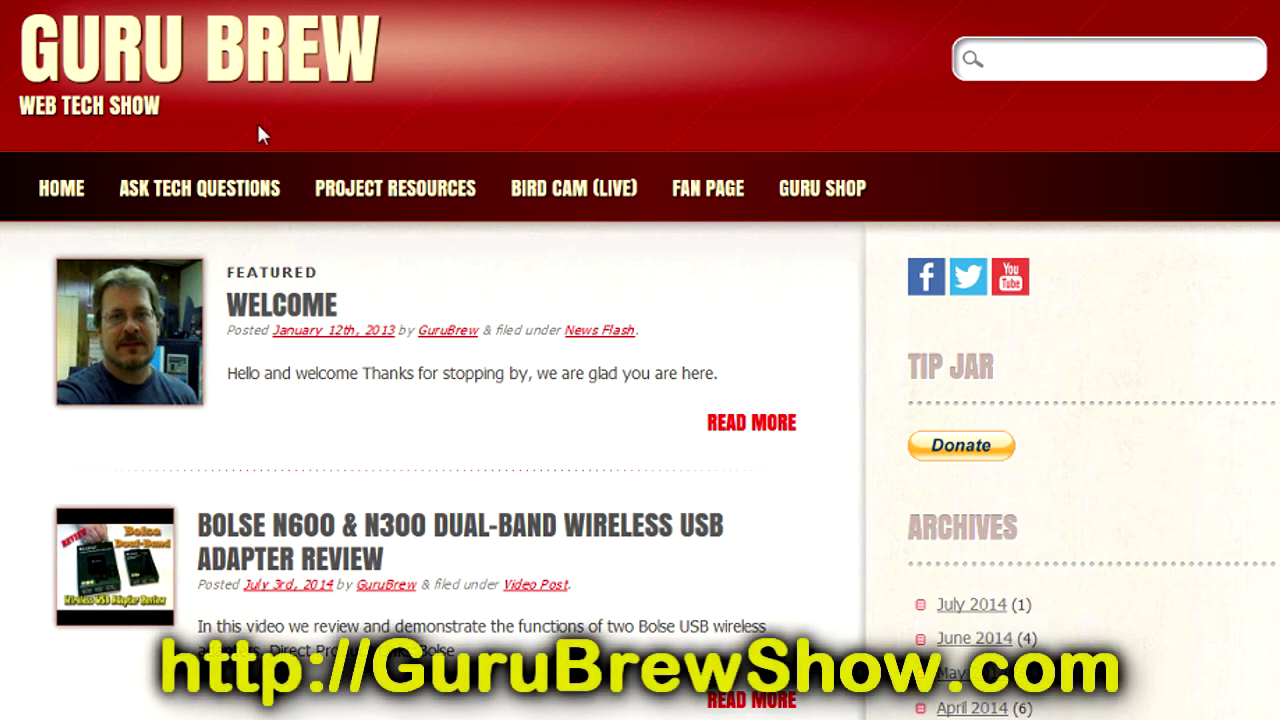
Open the Ask Tech Questions form and fill in the e-mail, title "Question Title", question "Put your question here!" and security code.
{"action": "left_click", "coordinate": [266, 216]}
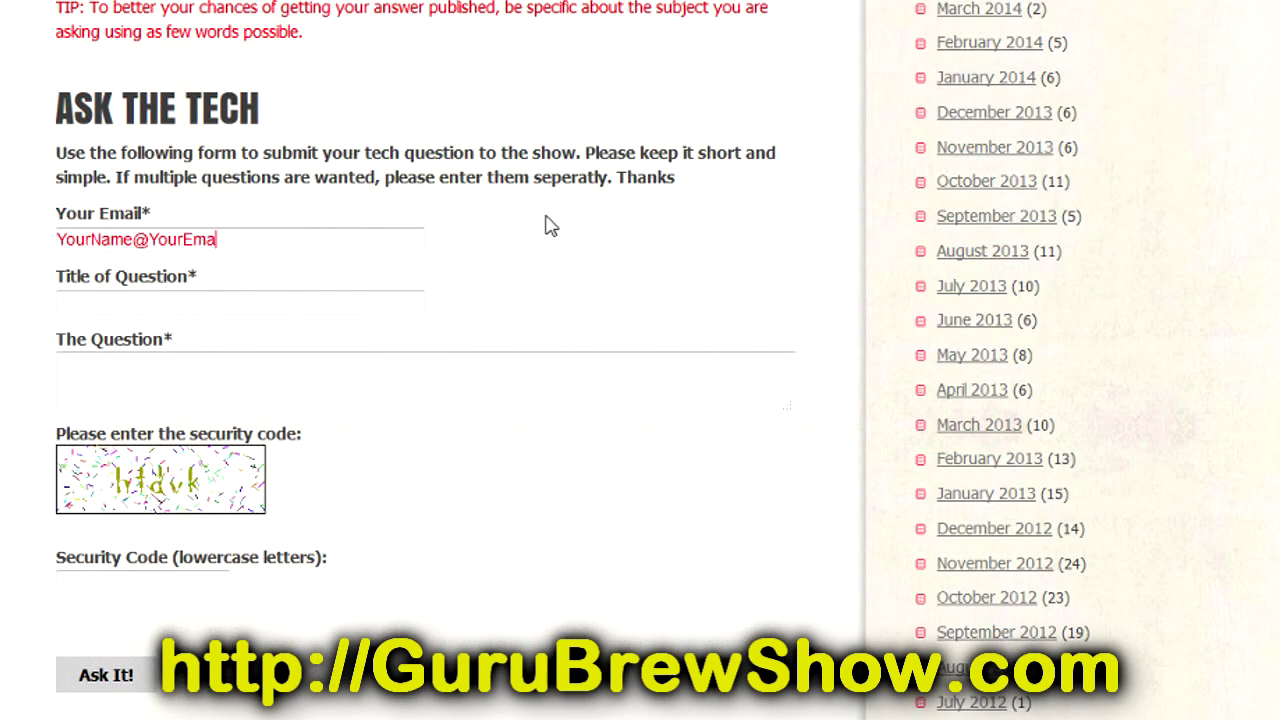
{"action": "key", "text": "Tab"}
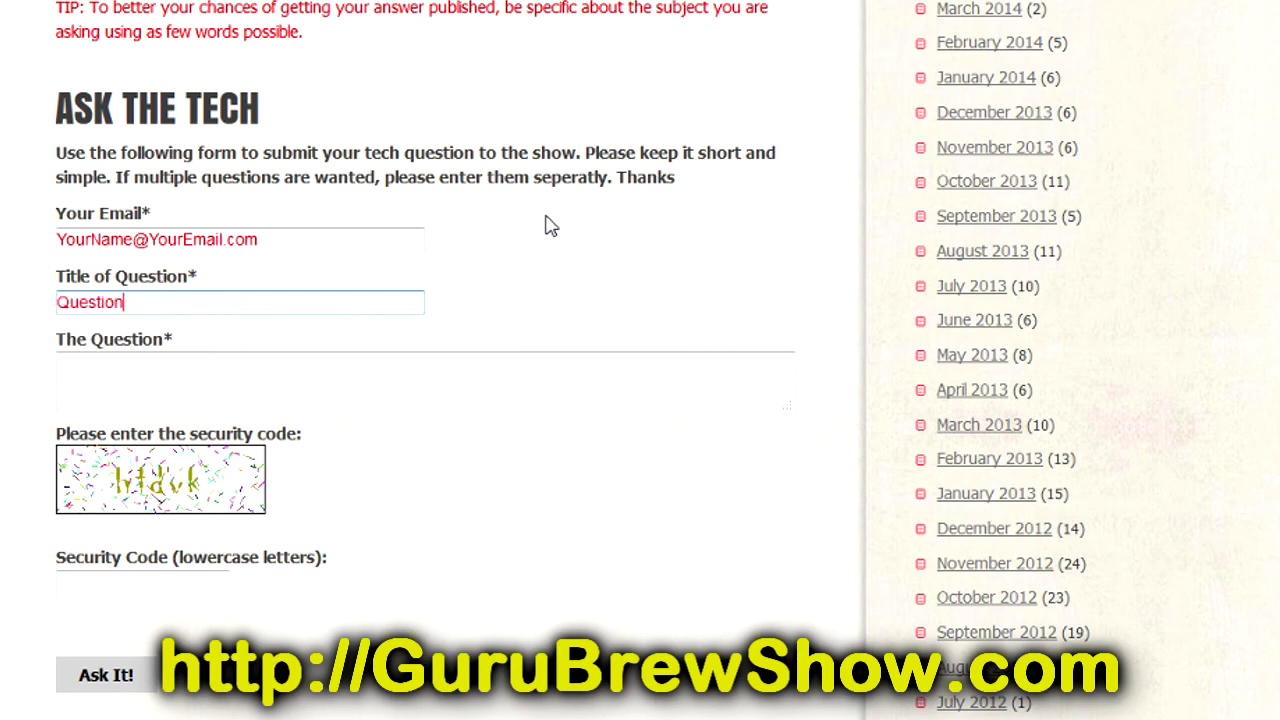
{"action": "key", "text": "Tab"}
{"action": "type", "text": "Put your question here"}
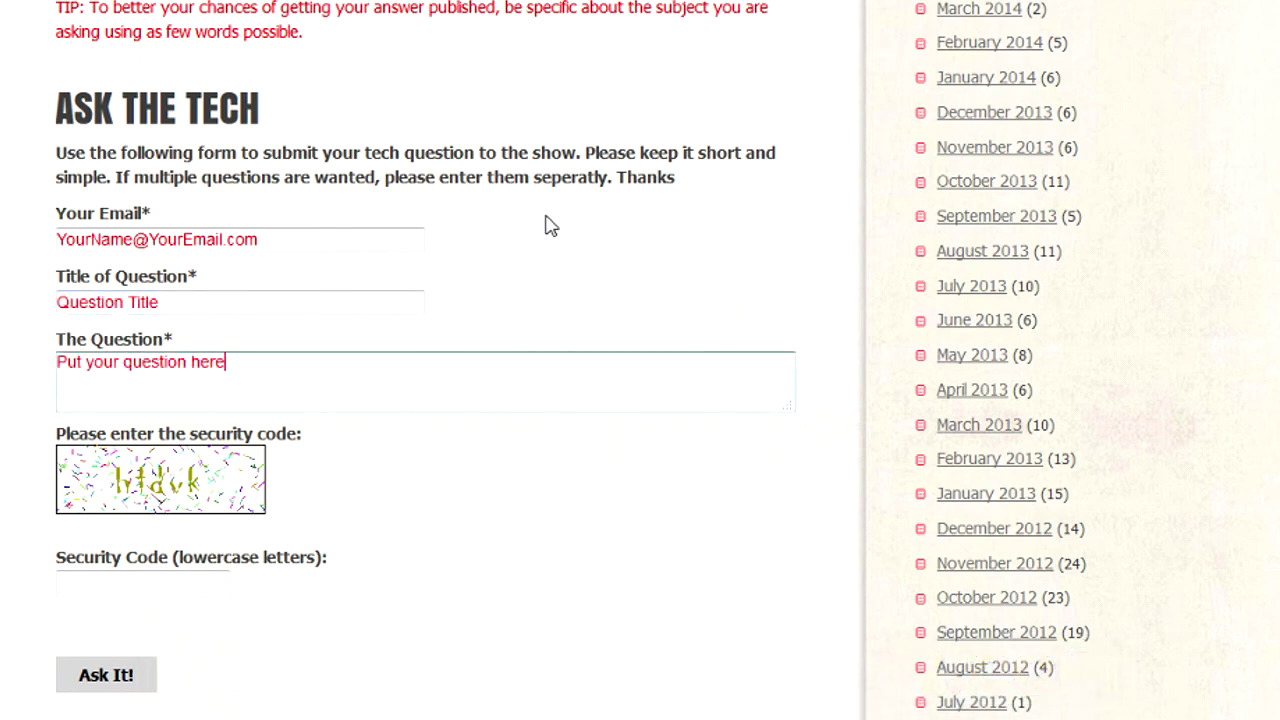
{"action": "left_click", "coordinate": [183, 588]}
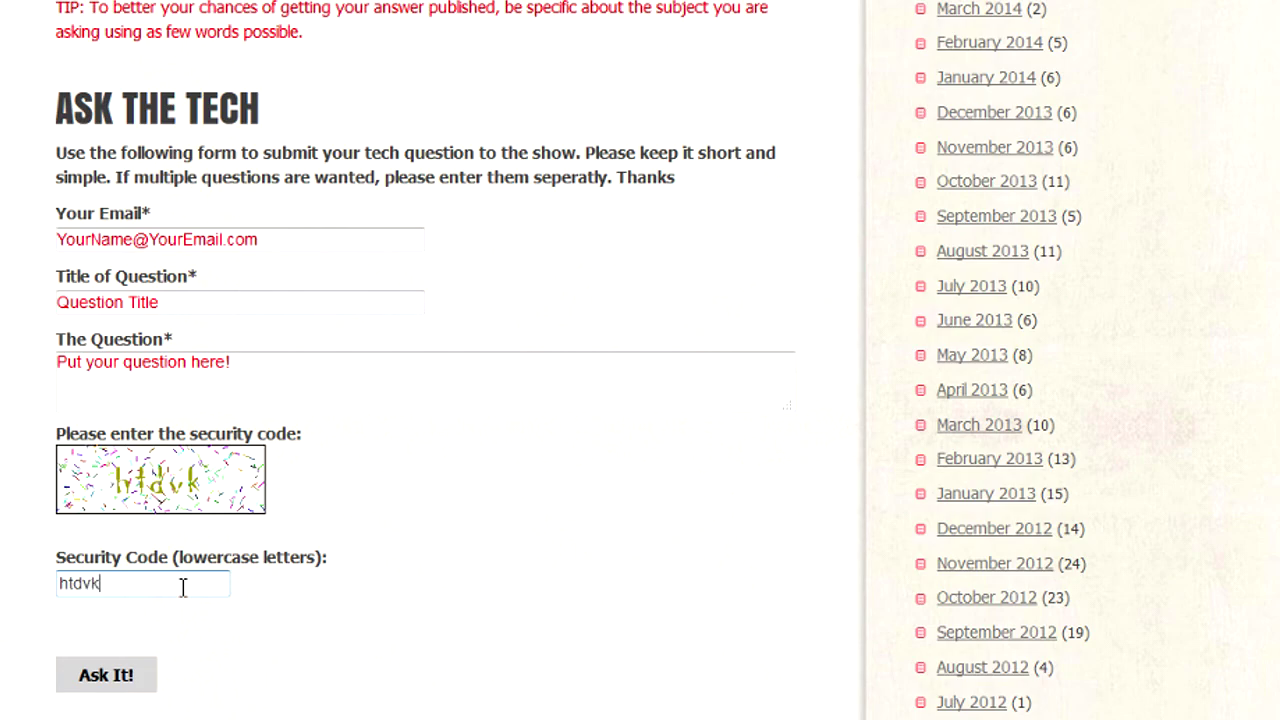